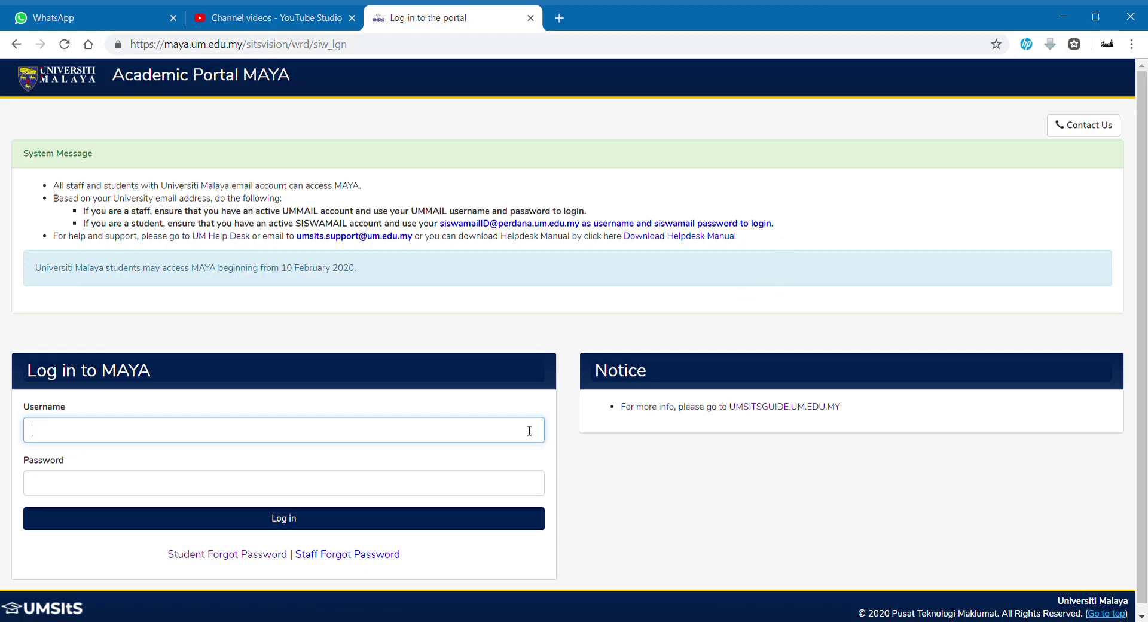
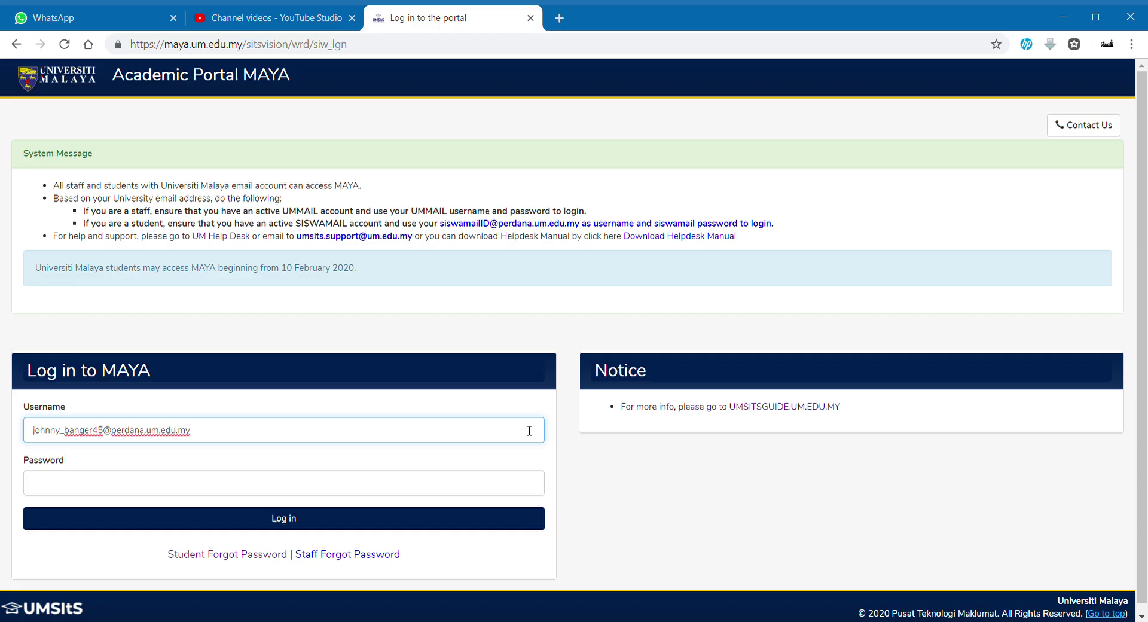
Enter the student's SISWAMAIL address as Username and type the account password
click(506, 487)
text(•••••••••)
Sign in and start Semester 2 2019/2020 enrolment via Personal/Subject Registration
click(383, 519)
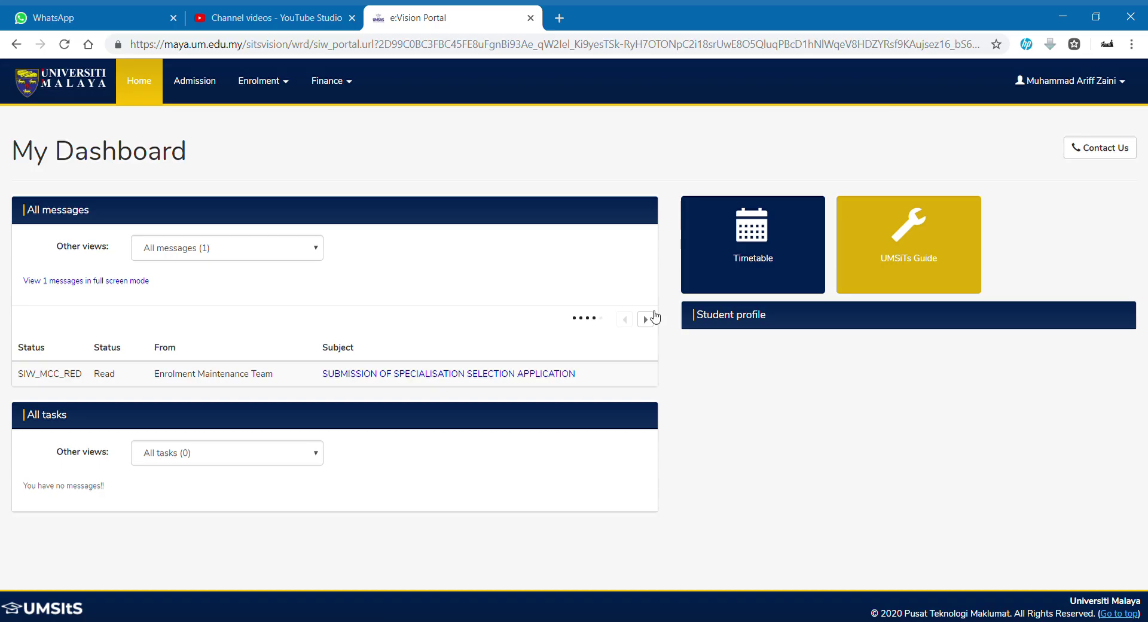
click(261, 103)
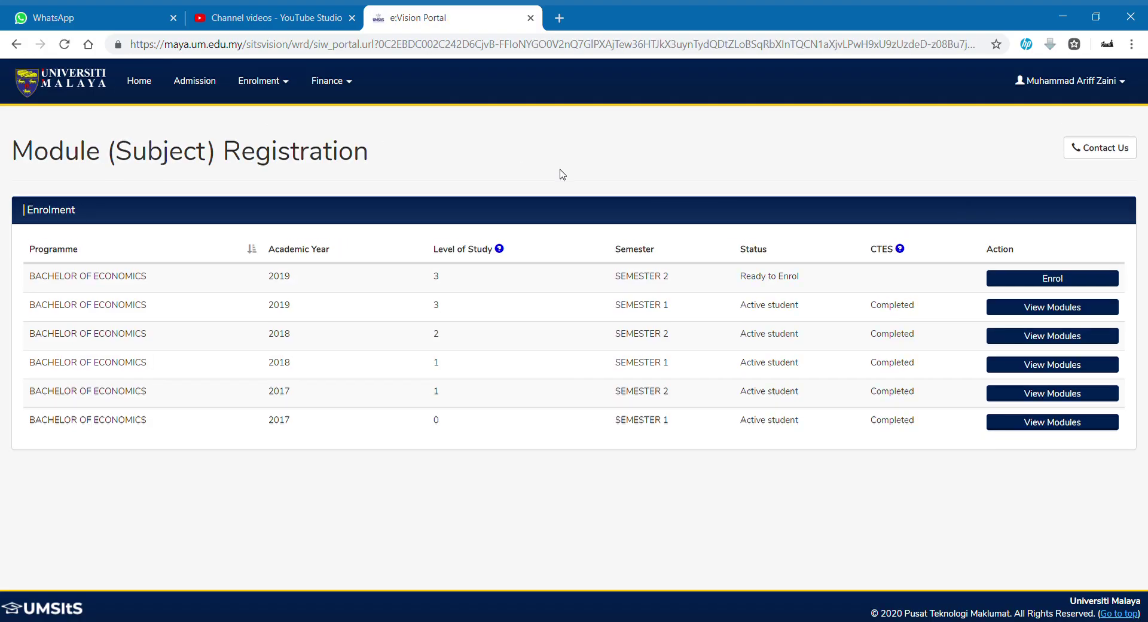
click(1036, 280)
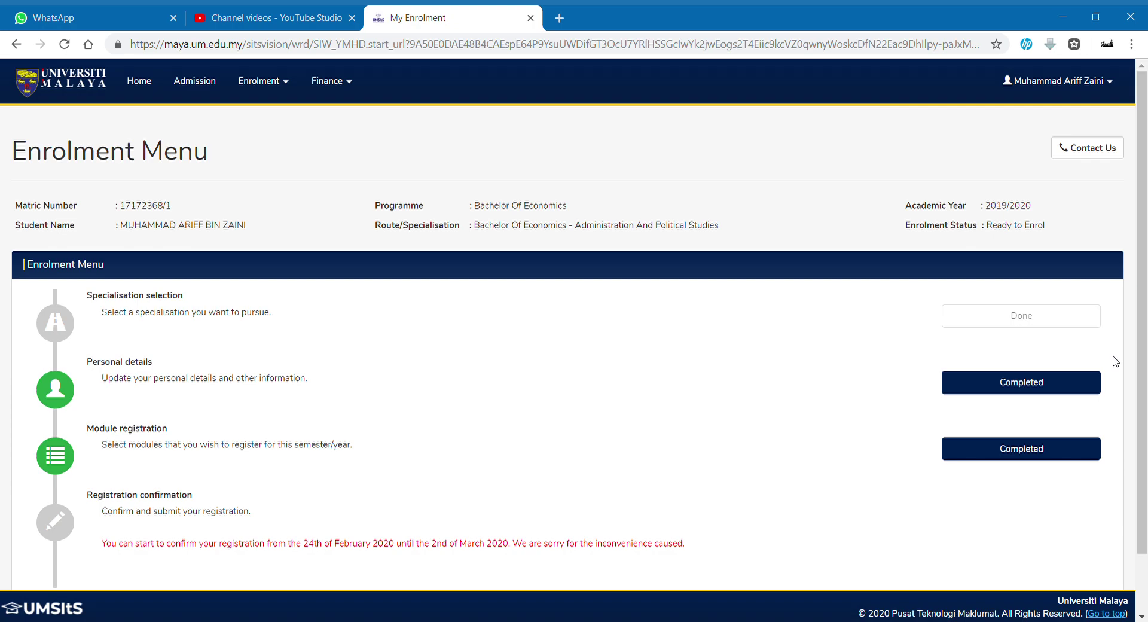
Open Module Registration and scroll down to the Selected Modules table
click(1041, 459)
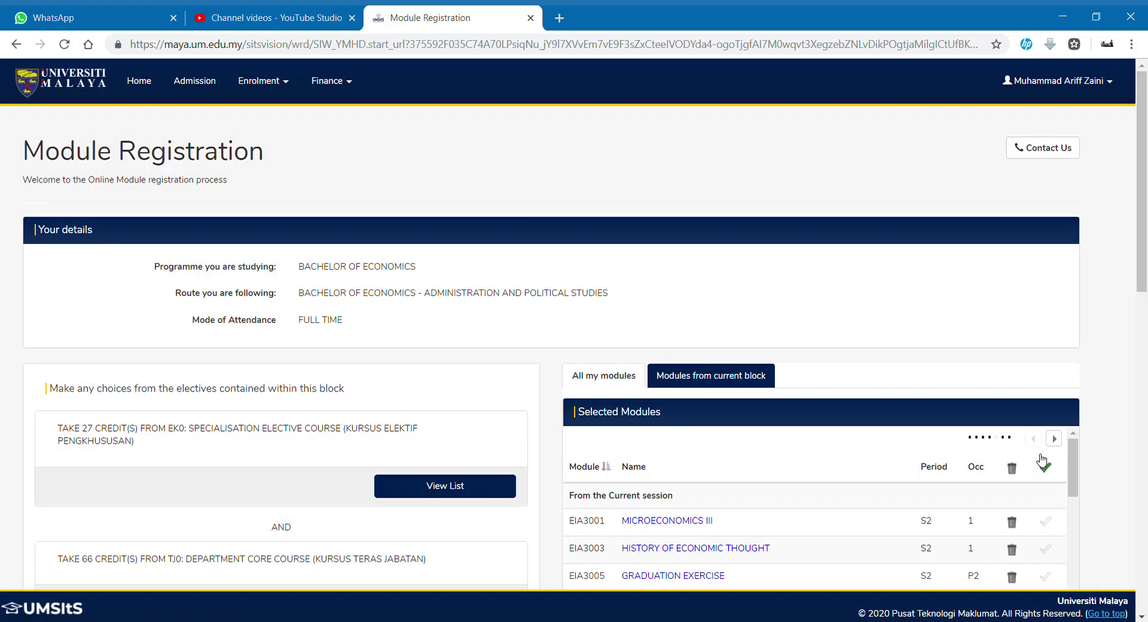
scroll(1129, 340, down, 1)
scroll(1131, 342, down, 2)
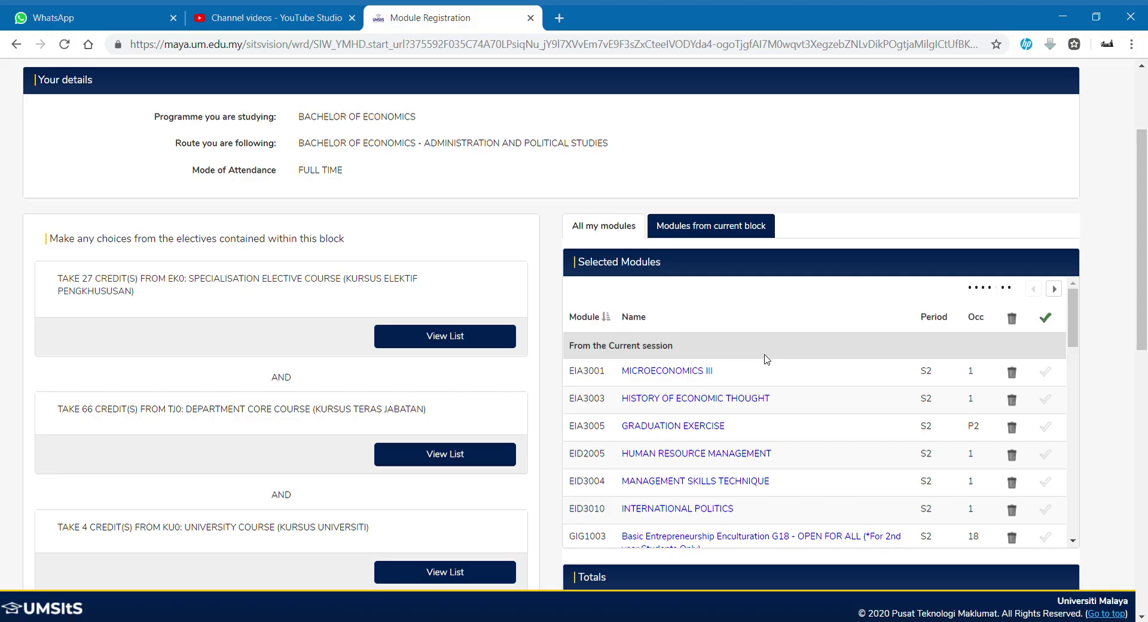
scroll(770, 372, down, 1)
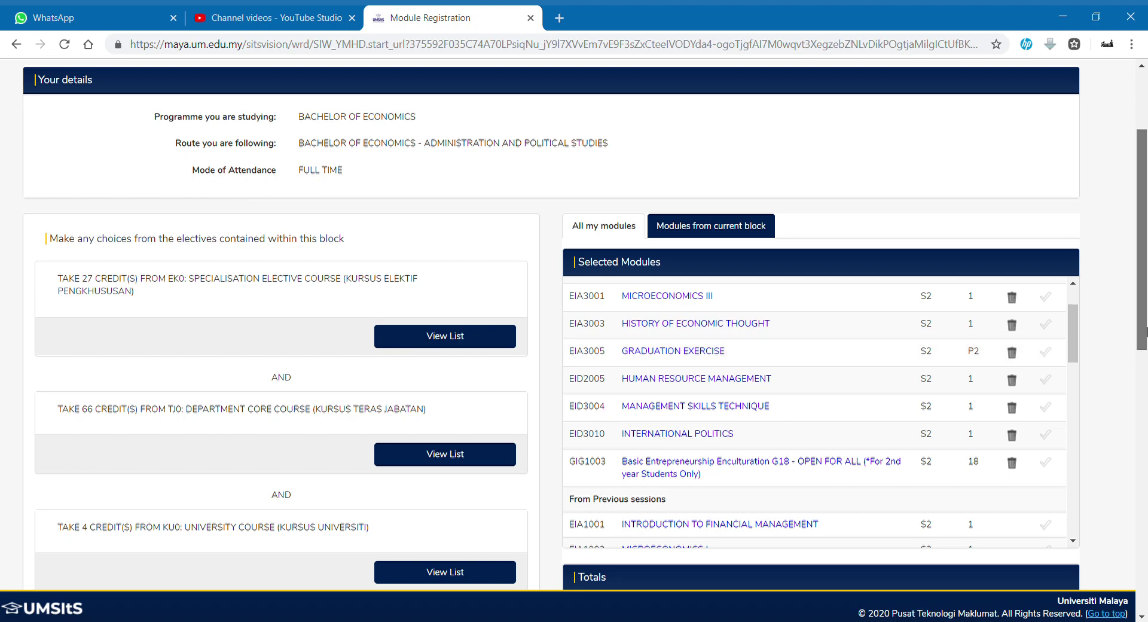
scroll(1145, 354, down, 1)
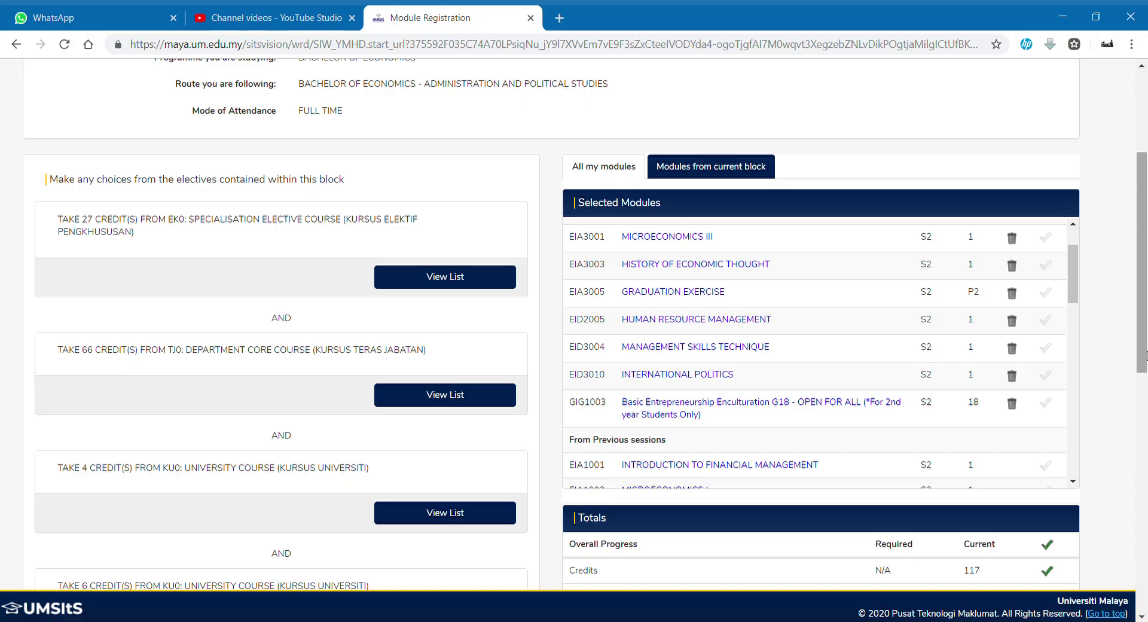
drag(1145, 354, 1143, 381)
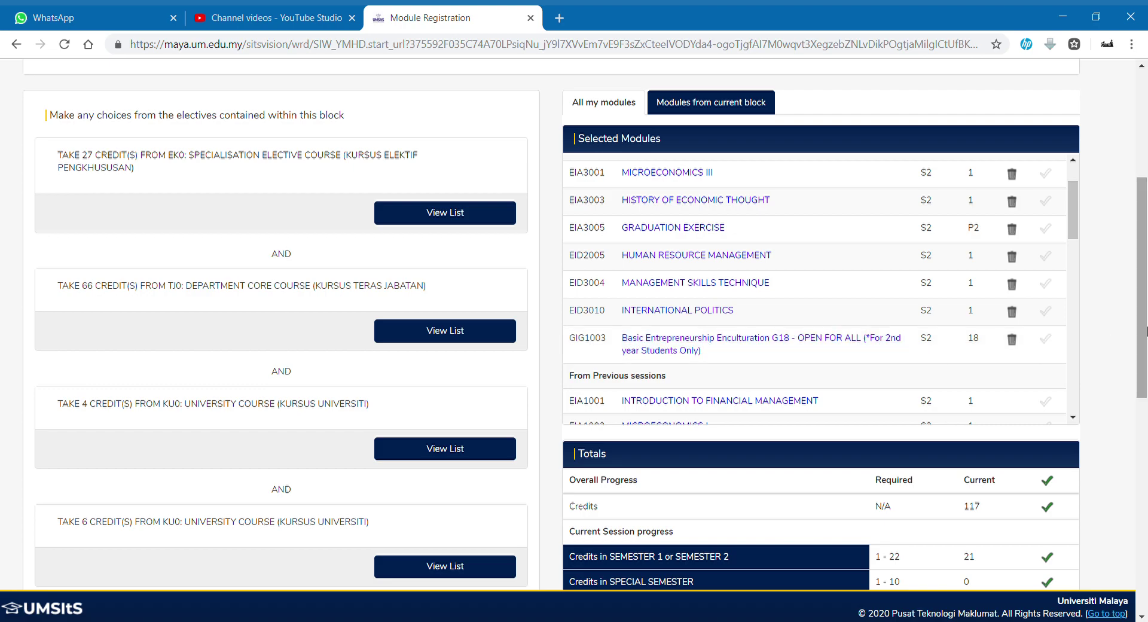
drag(1146, 331, 1146, 382)
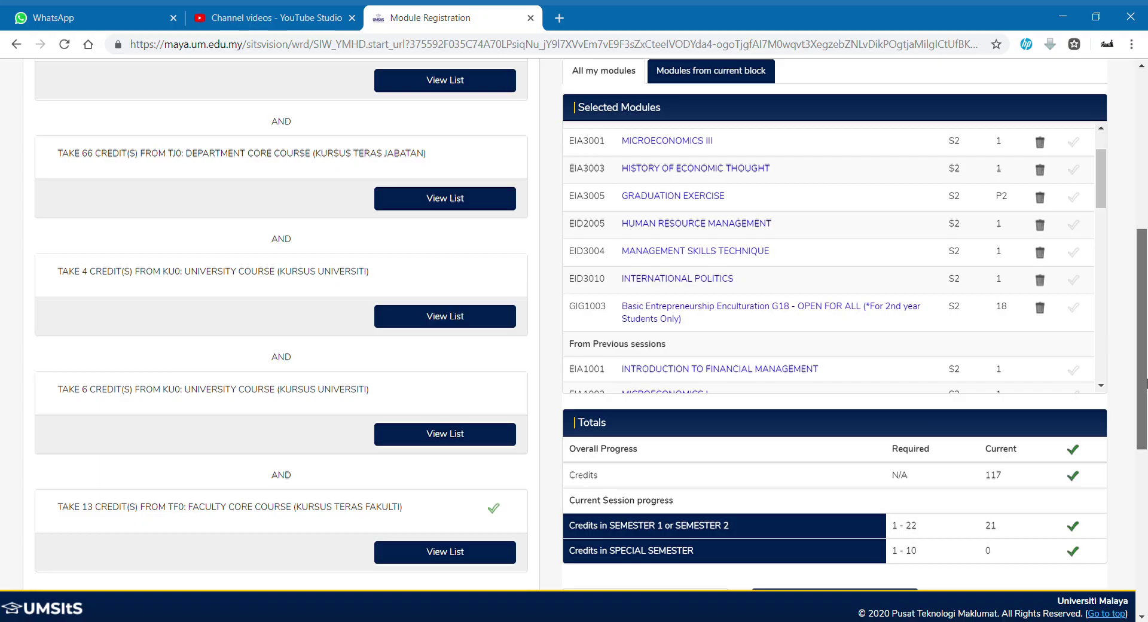
drag(1146, 383, 1146, 430)
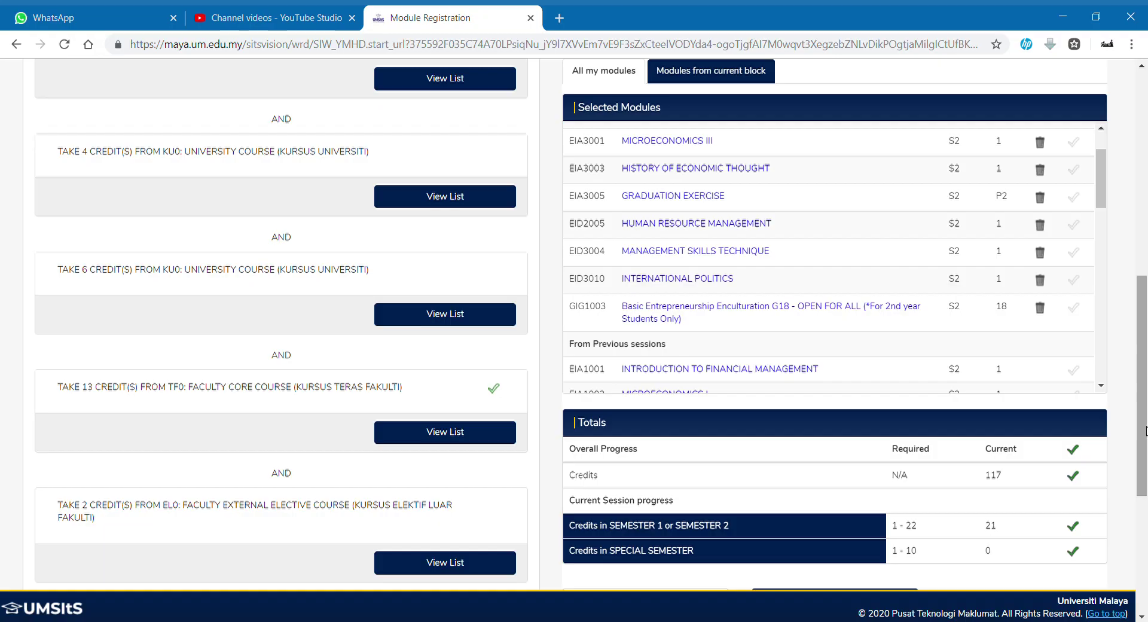
drag(1145, 429, 1145, 476)
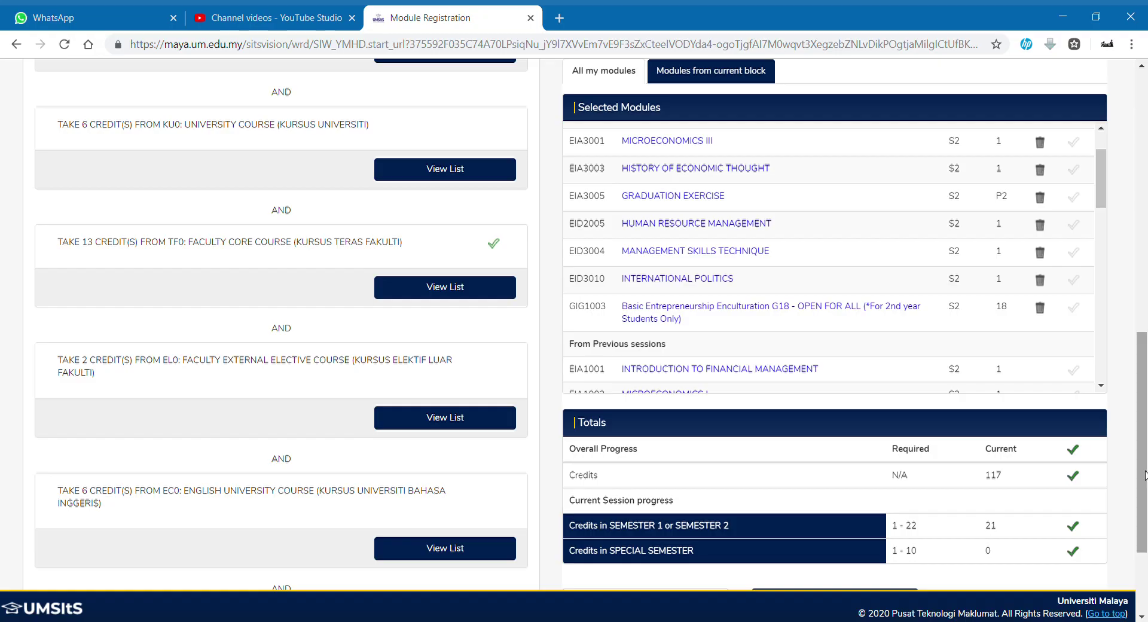
drag(1145, 476, 1142, 517)
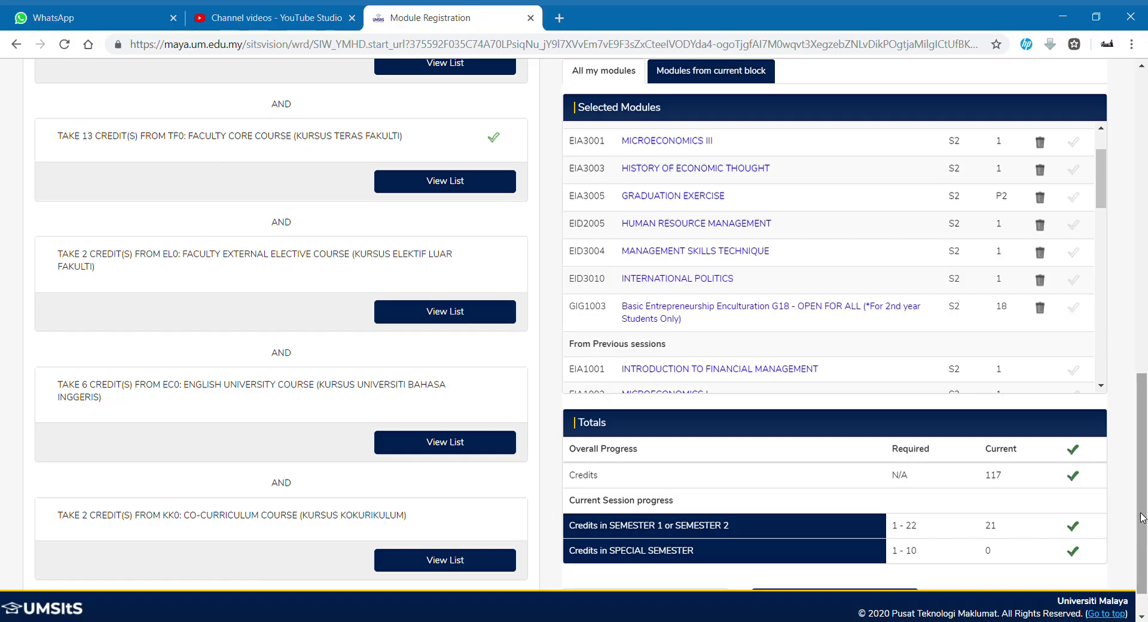
scroll(1078, 198, up, 2)
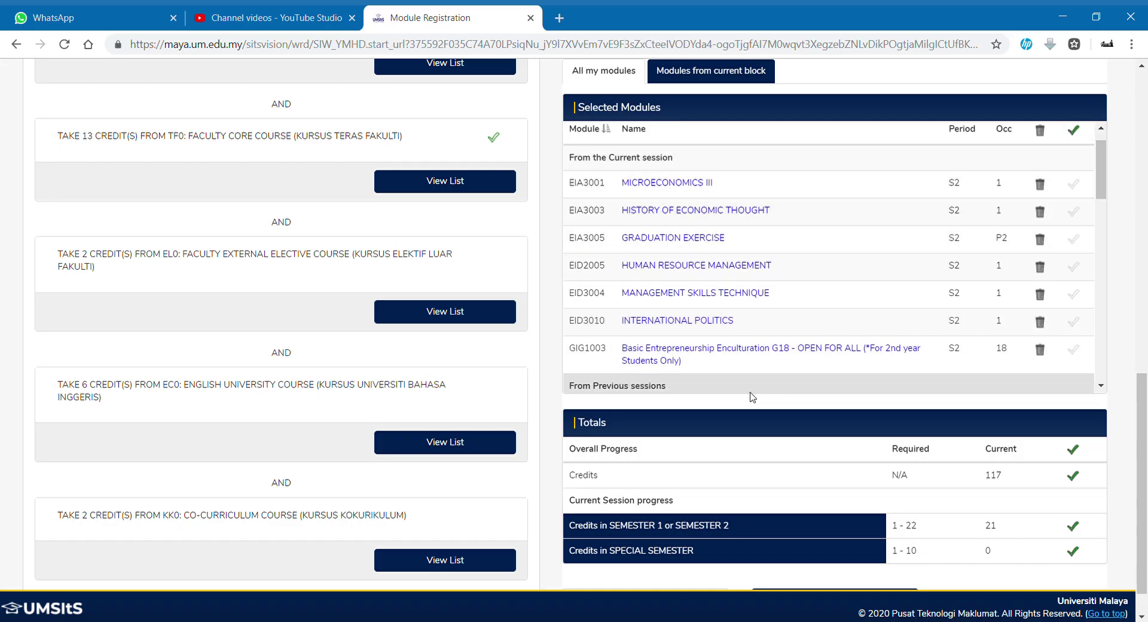
drag(1101, 196, 1102, 250)
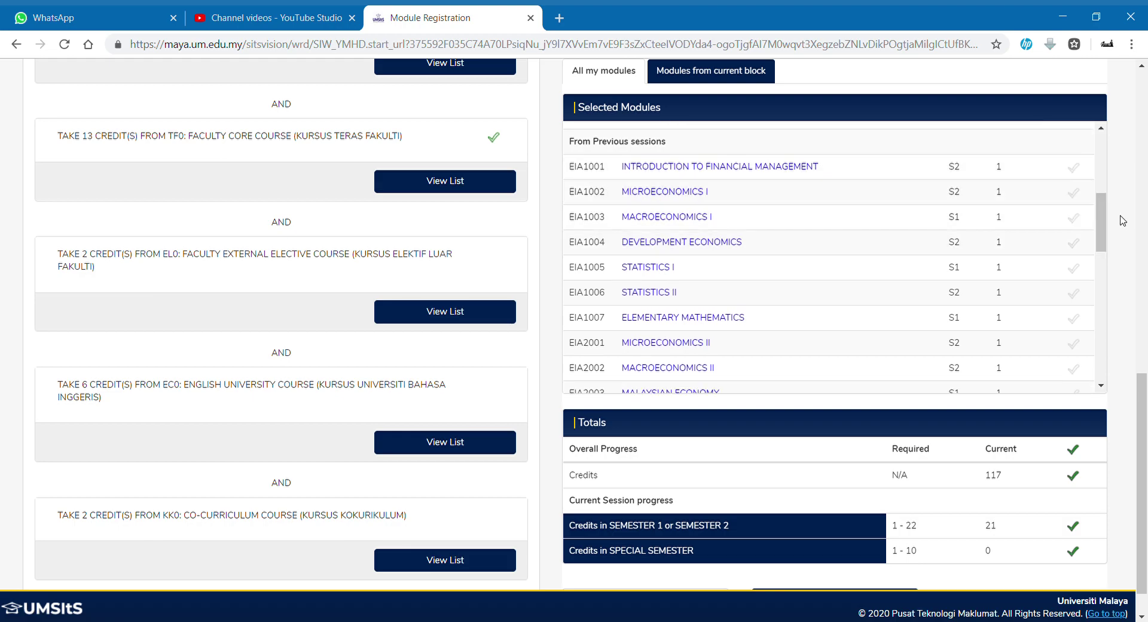
drag(1103, 224, 1099, 350)
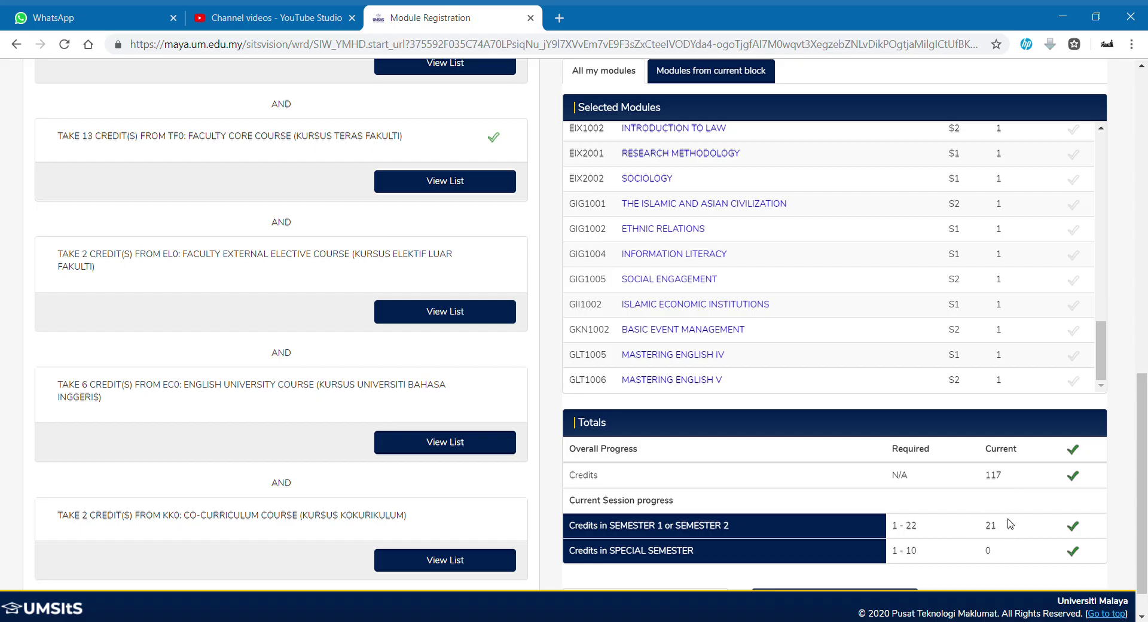
scroll(1139, 526, down, 1)
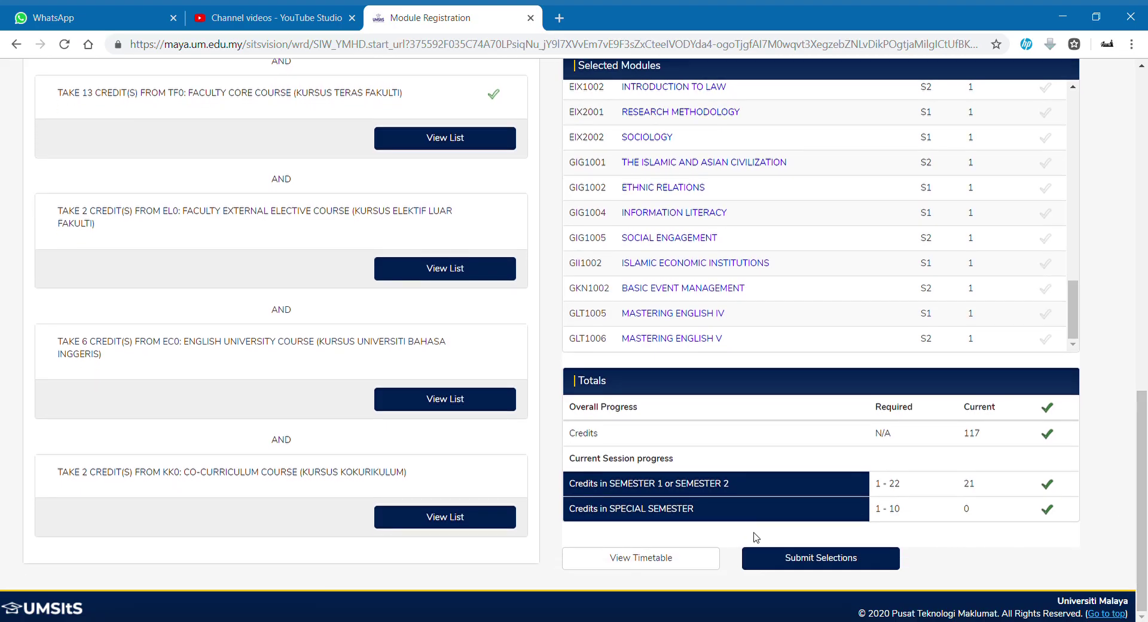
click(664, 558)
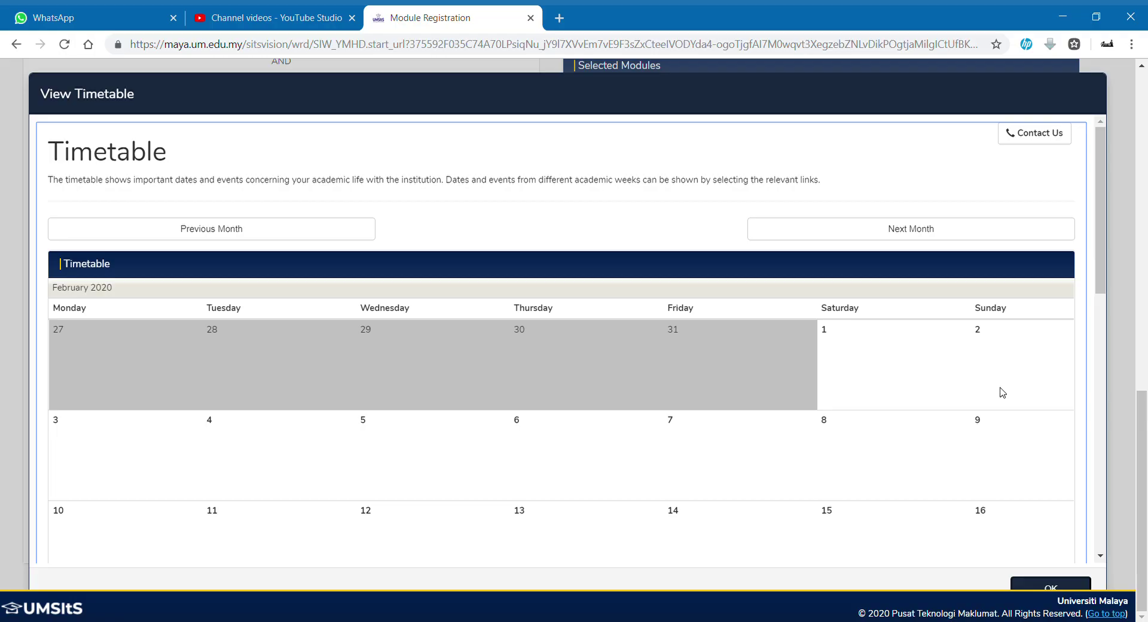
scroll(1003, 392, down, 1)
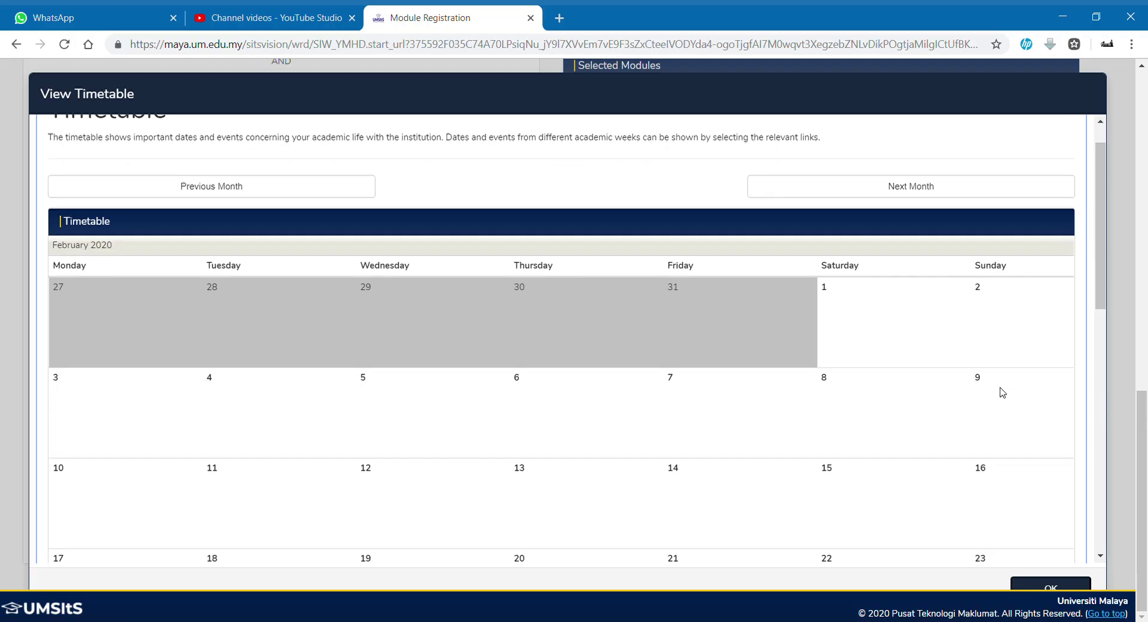
scroll(1003, 392, down, 2)
scroll(1003, 392, down, 3)
scroll(1003, 392, down, 1)
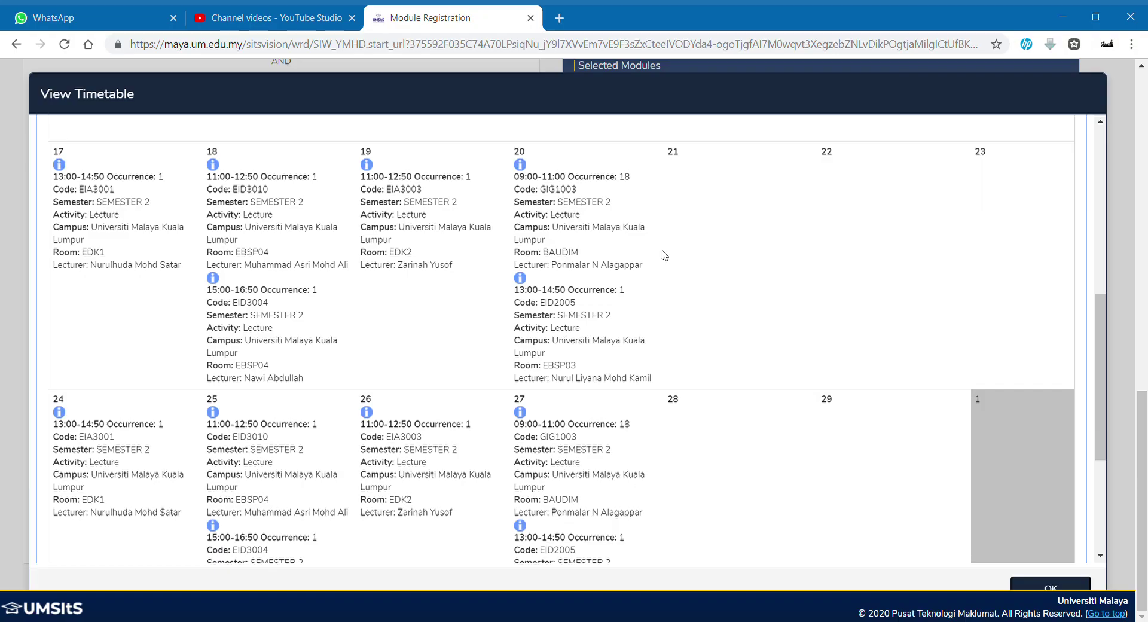
scroll(665, 255, down, 1)
scroll(665, 255, up, 1)
scroll(665, 255, down, 1)
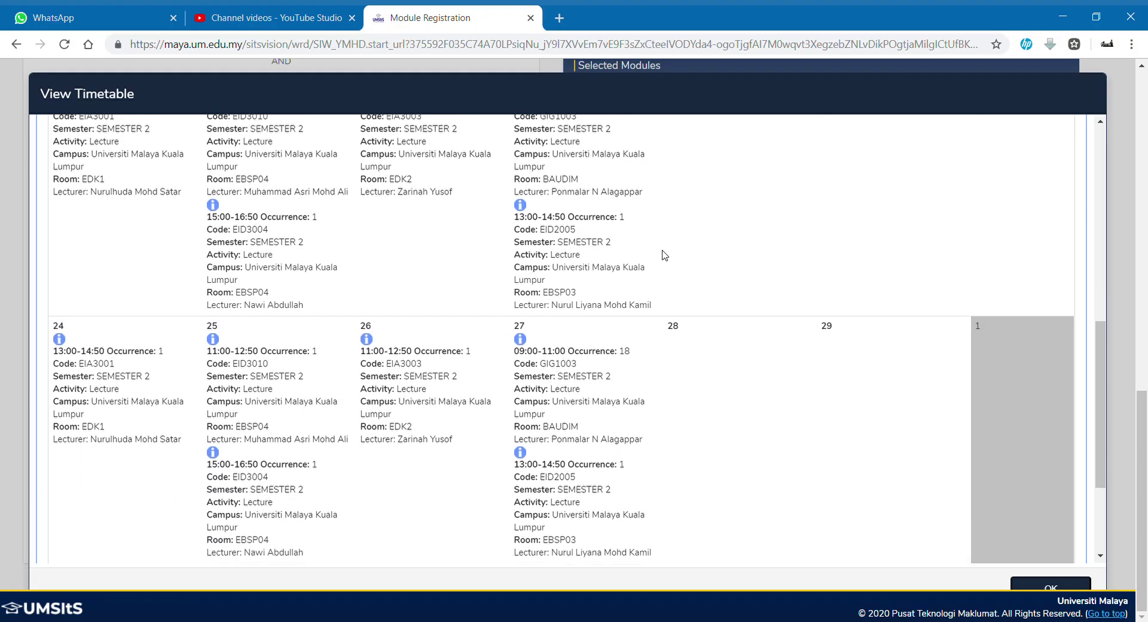
scroll(665, 256, up, 1)
Submit the module selections and review the seven-module, 21-credit summary
click(1024, 585)
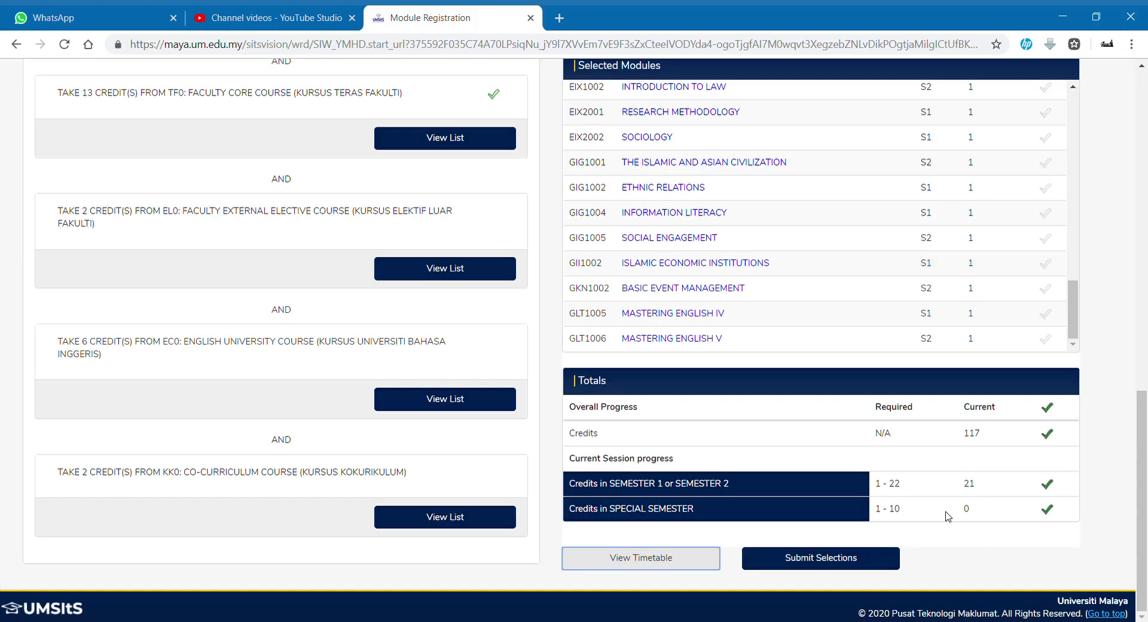
click(876, 562)
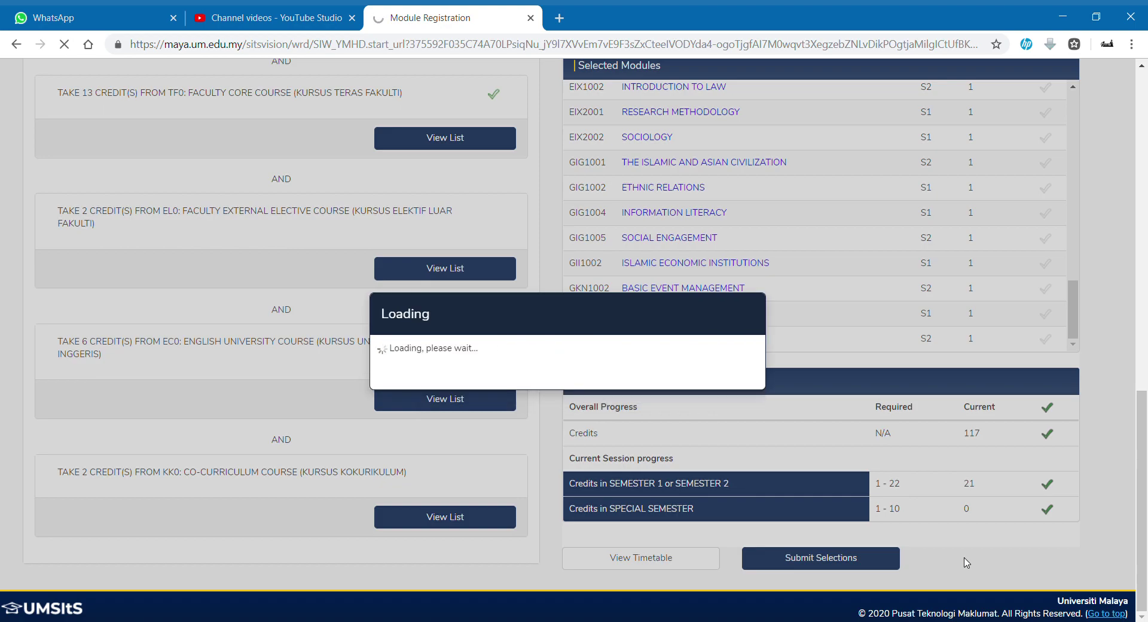
scroll(921, 464, down, 3)
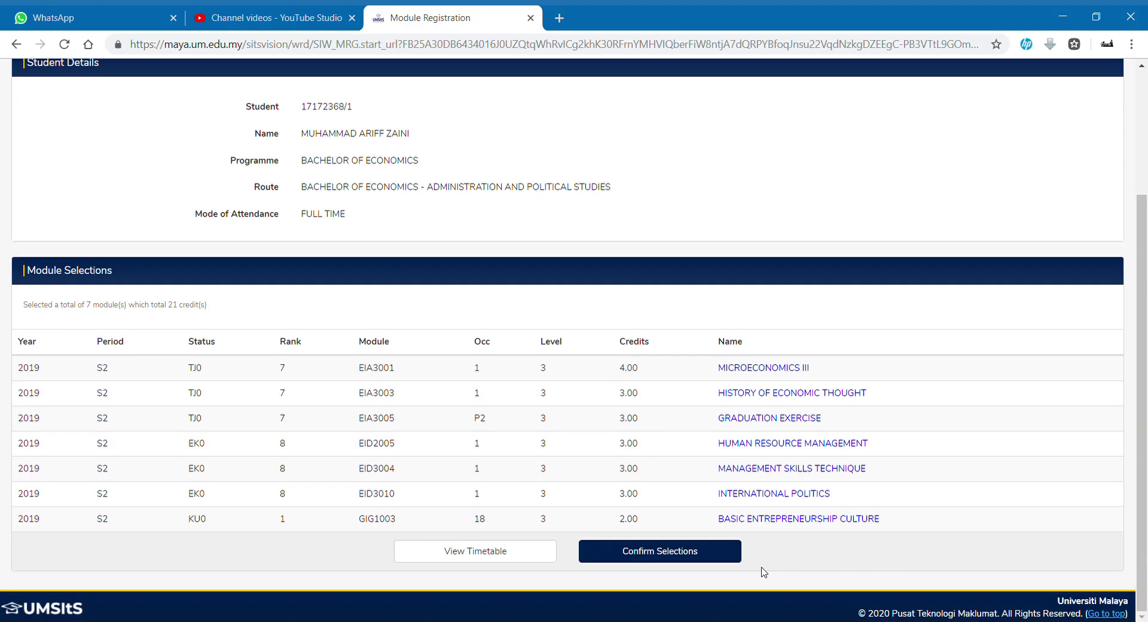
View the submitted modules' timetable, then go back to the Module Selections list
click(484, 553)
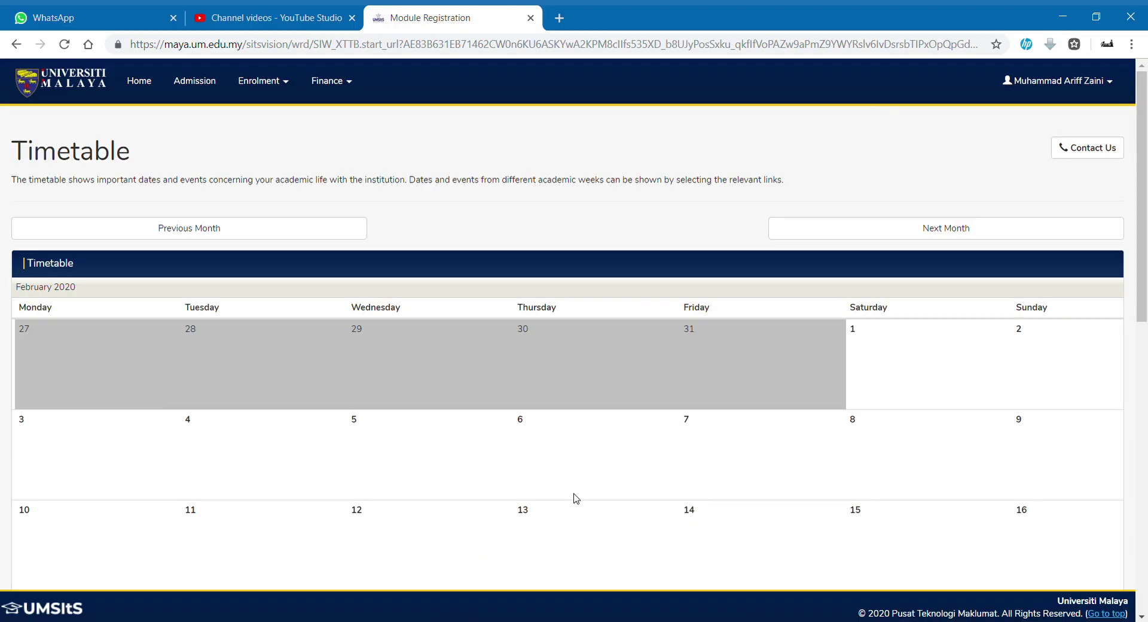
scroll(600, 480, down, 2)
scroll(616, 446, down, 4)
scroll(619, 446, down, 3)
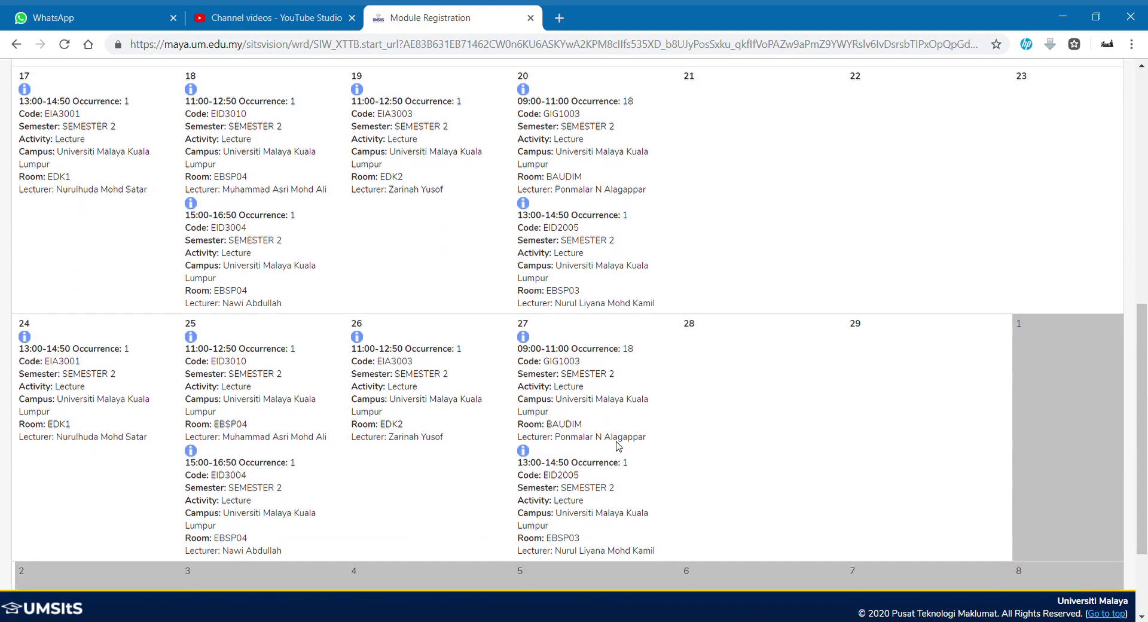
mouse_move(582, 395)
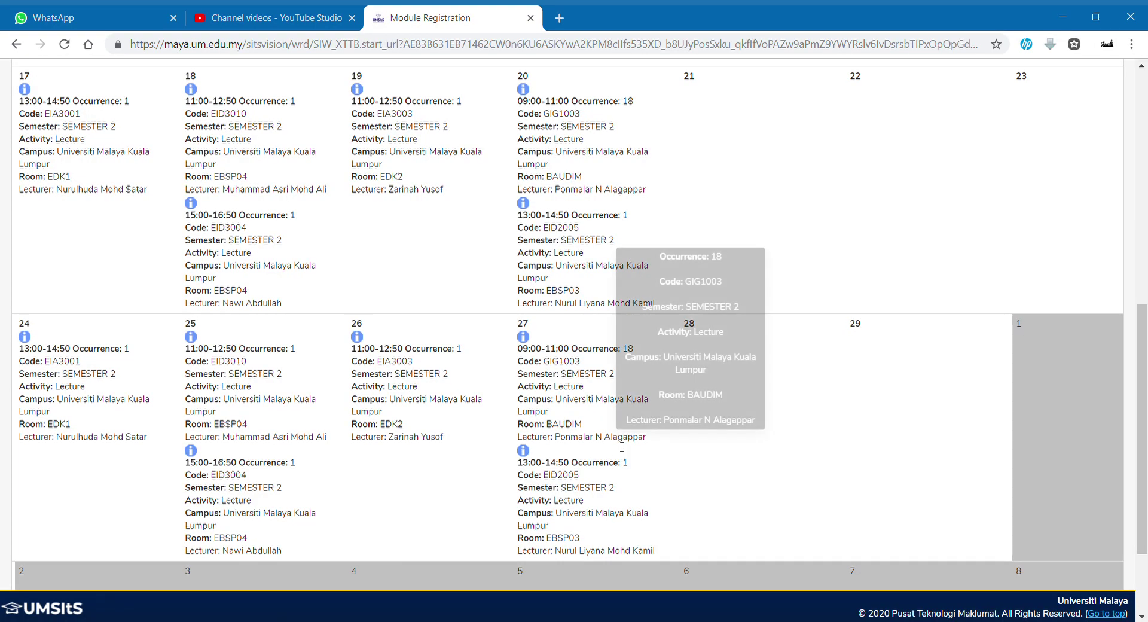
scroll(904, 460, down, 3)
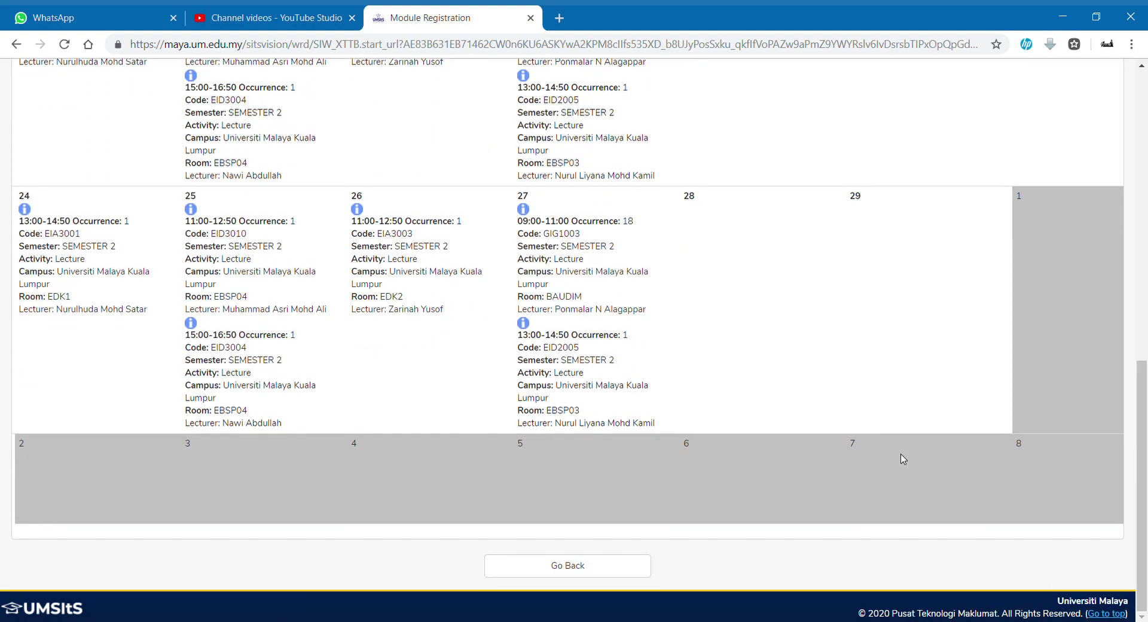
click(604, 564)
scroll(730, 487, down, 3)
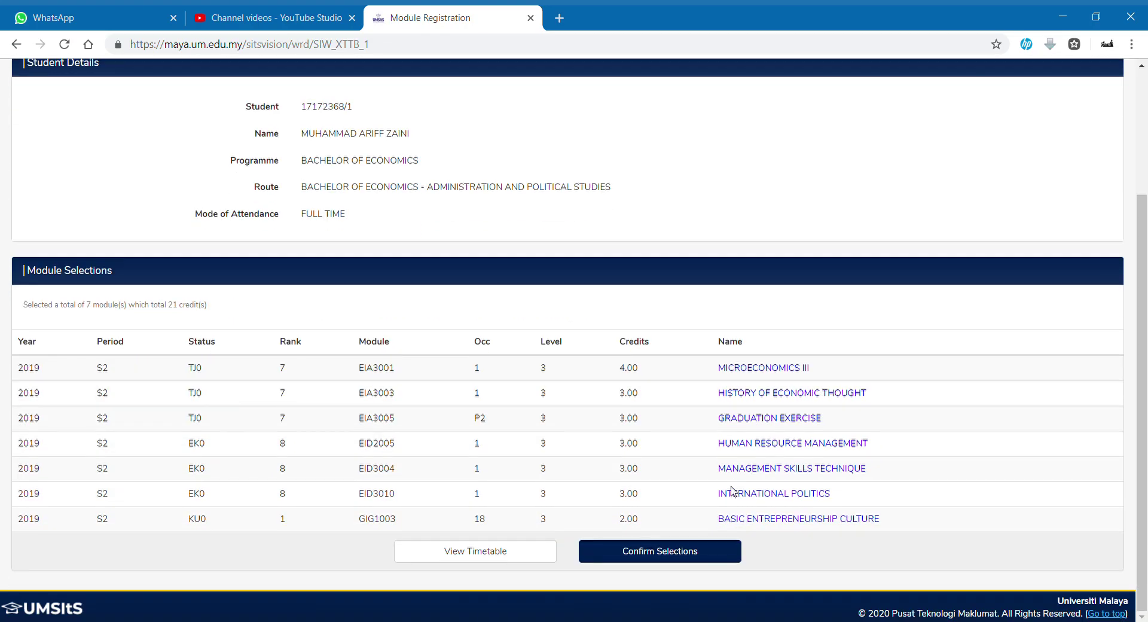
Confirm the seven module selections and review the Confirmed Modules page
click(685, 562)
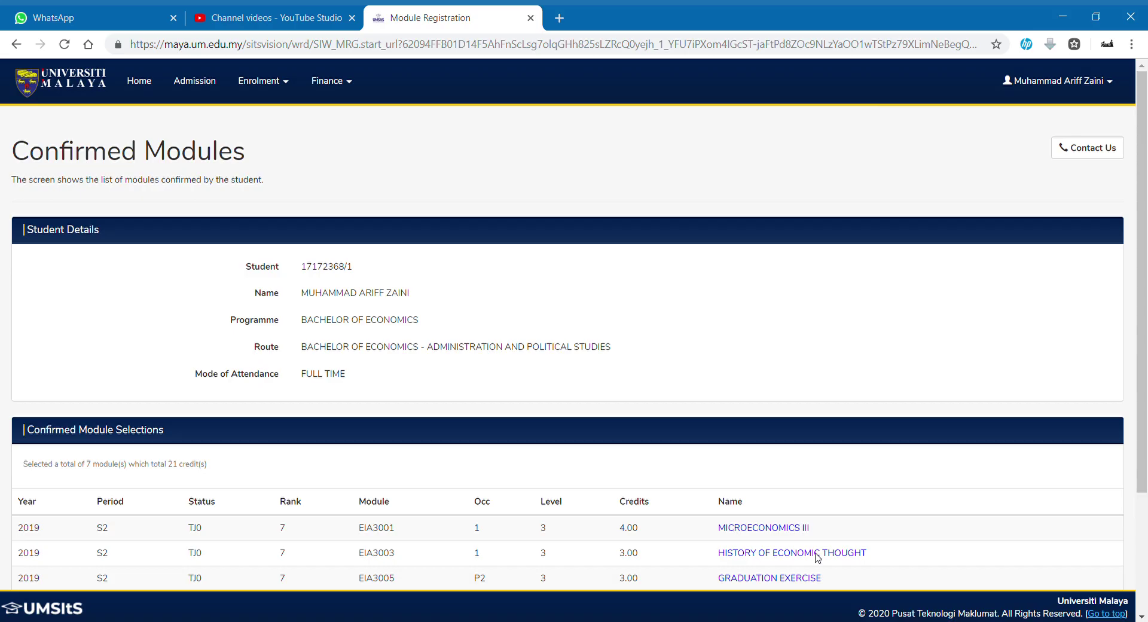
scroll(811, 437, down, 3)
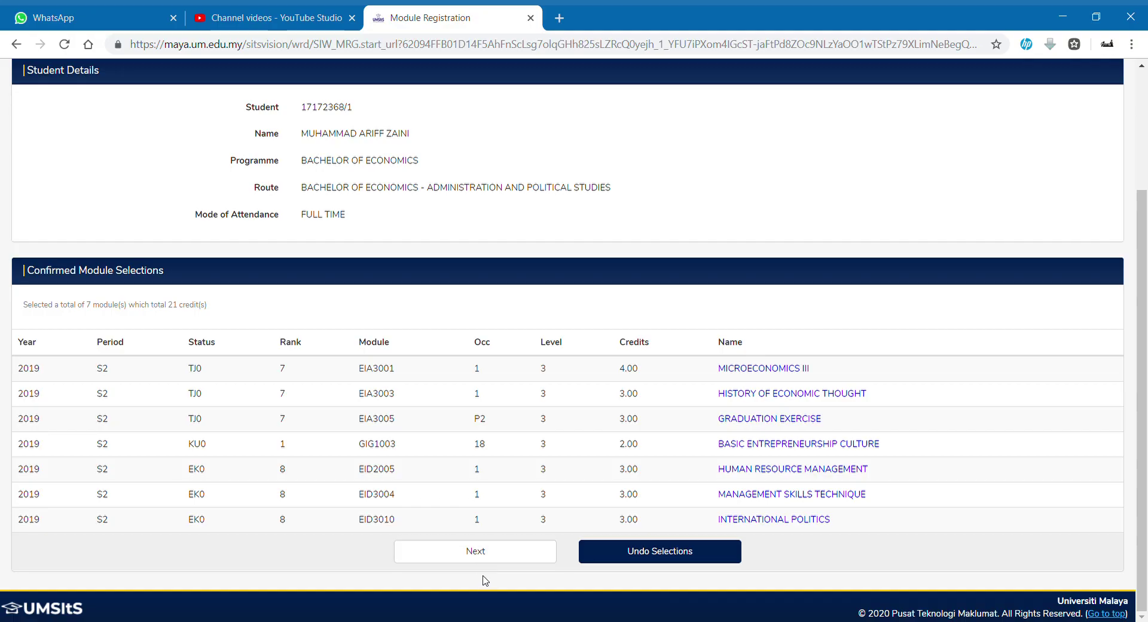
Continue past the confirmed modules and registration success message to fee calculation
click(476, 549)
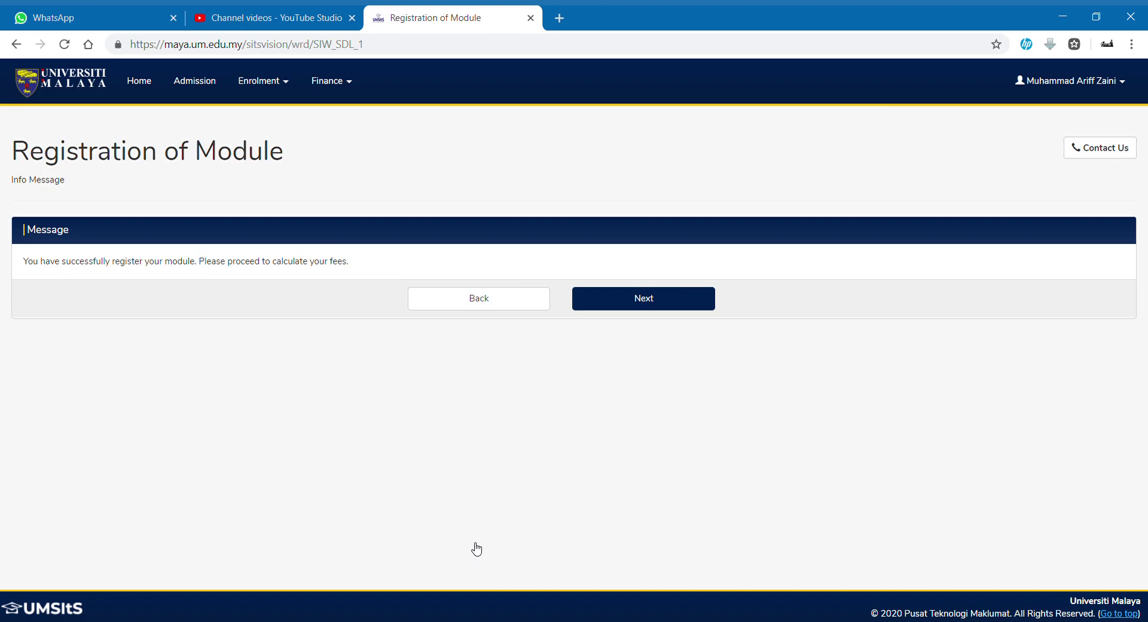
click(642, 312)
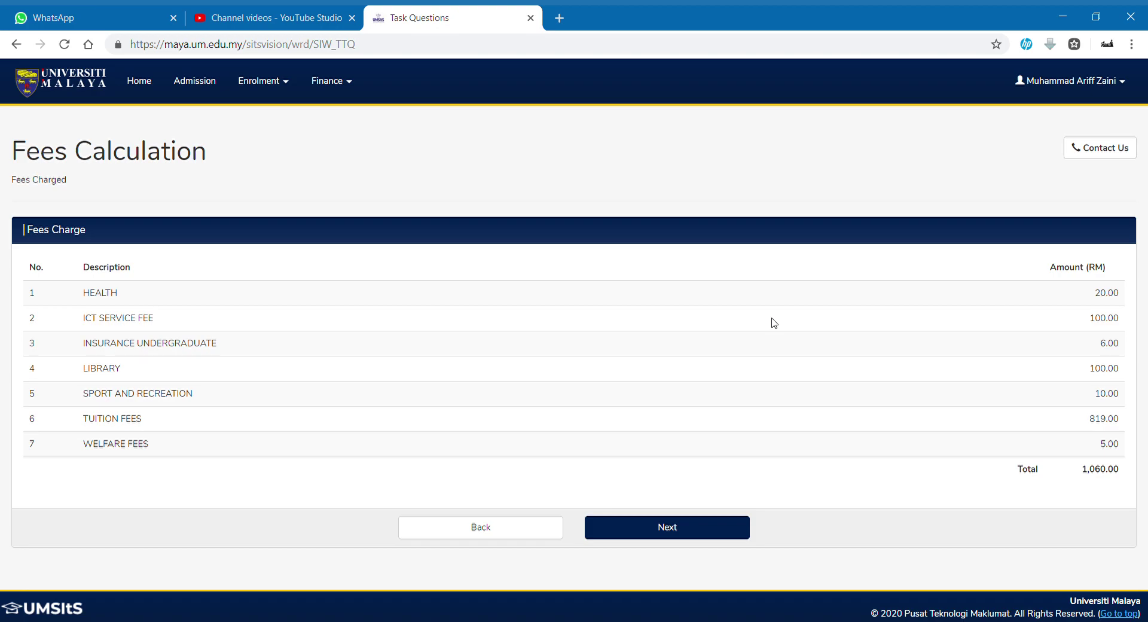
Continue from the Fees Calculation page back to the Enrolment Menu
click(689, 534)
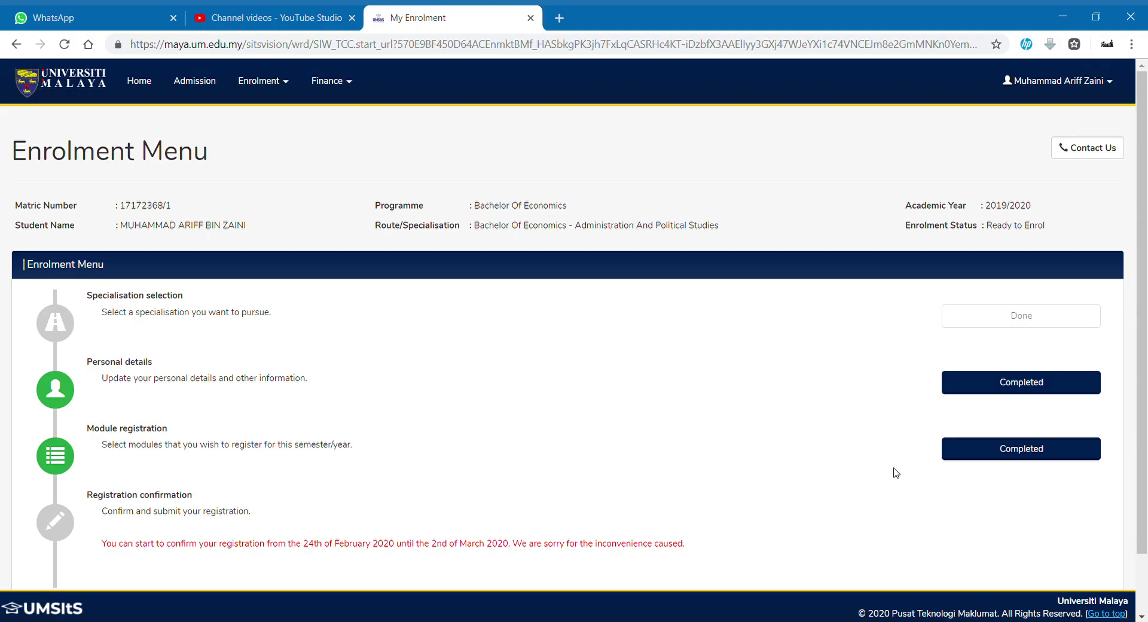
Reopen the completed module registration and undo the confirmed selections
click(991, 456)
scroll(977, 442, down, 3)
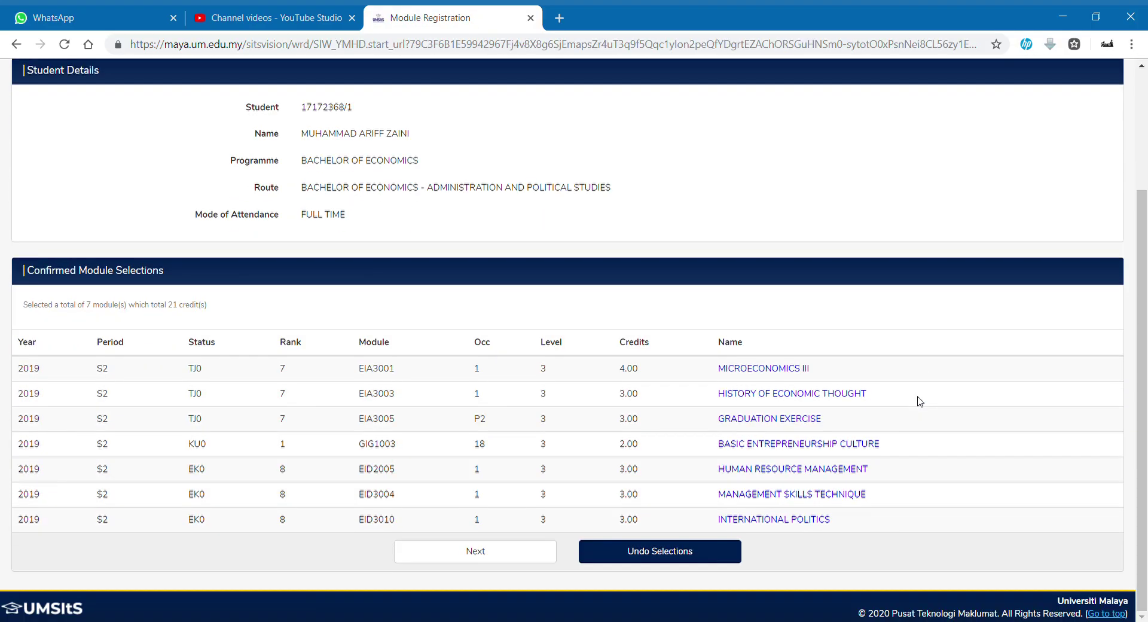
click(616, 559)
scroll(1128, 413, down, 3)
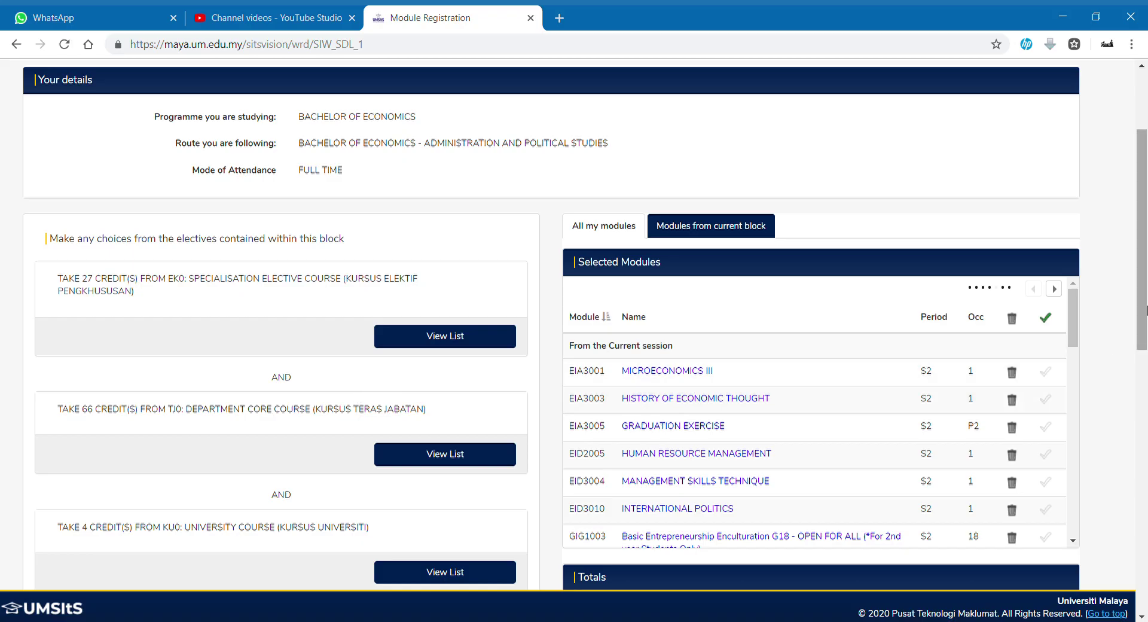
scroll(1147, 309, down, 1)
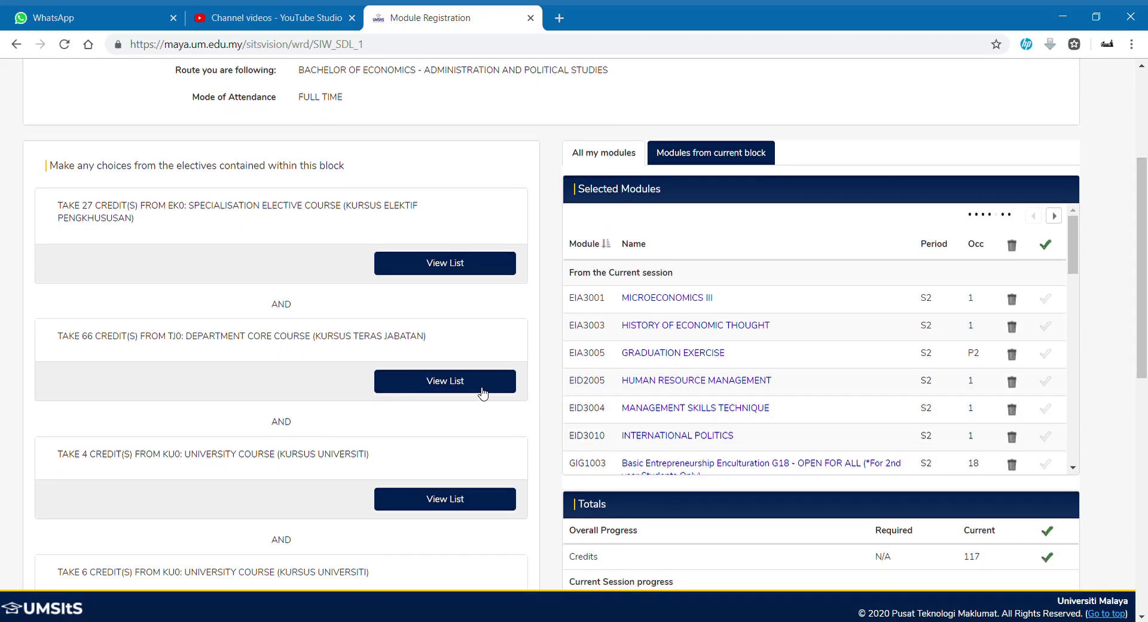
Expand the TJ0 department core list and open MACROECONOMICS II's summary and full details
click(484, 392)
scroll(1147, 323, down, 4)
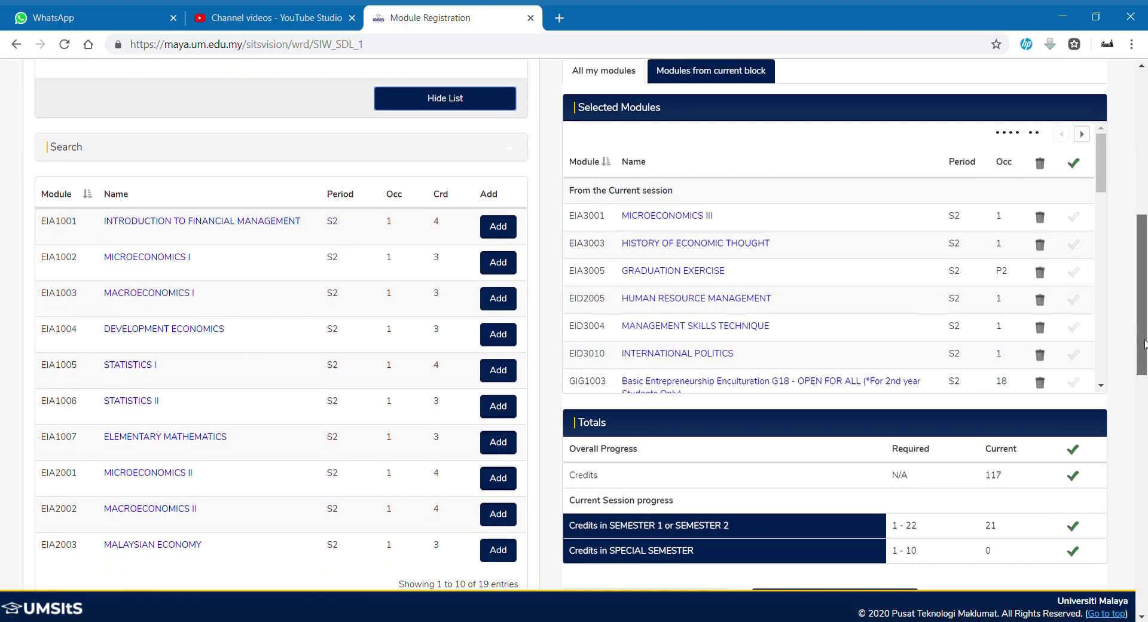
click(185, 466)
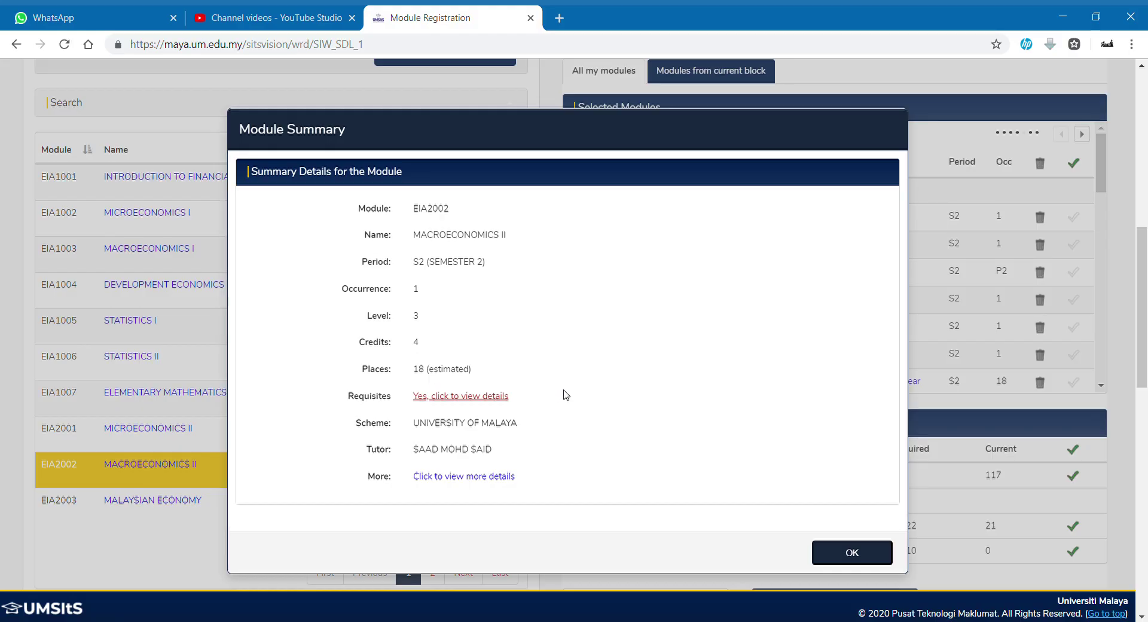
click(490, 476)
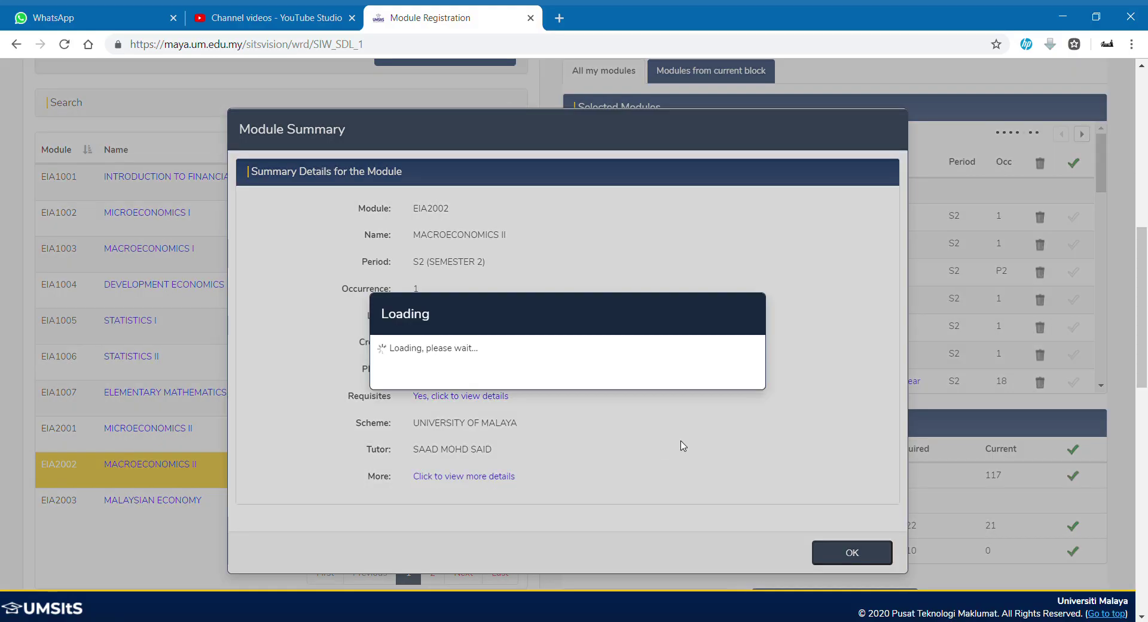
scroll(683, 445, down, 3)
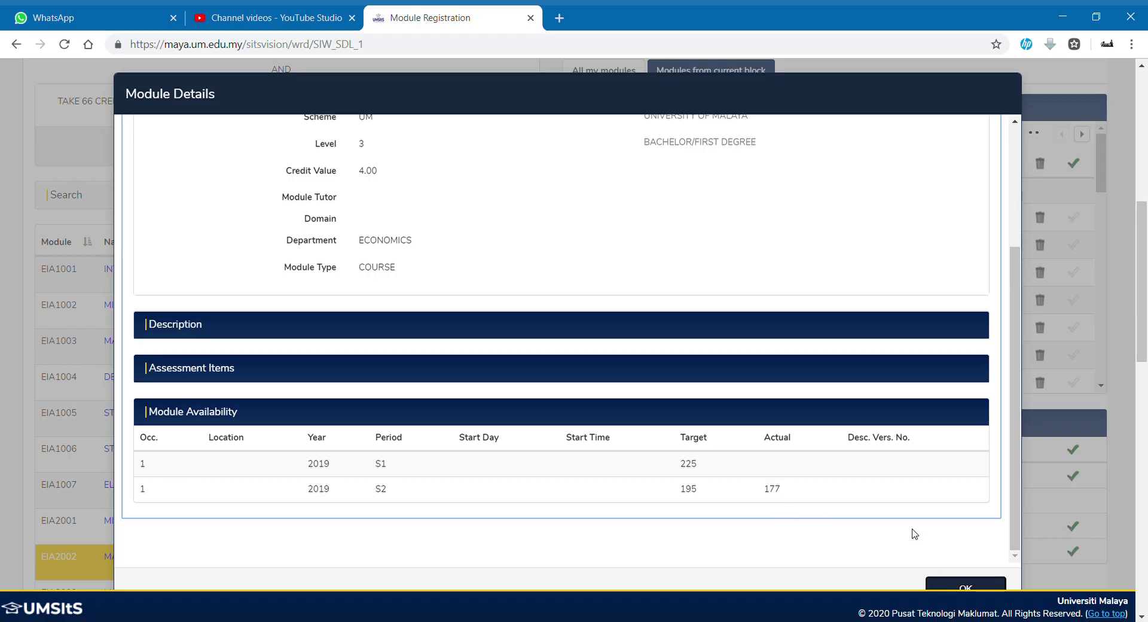
Close MACROECONOMICS II's details and summary, then browse the block's modules 11–19
scroll(910, 468, up, 5)
scroll(909, 469, down, 1)
scroll(910, 469, down, 4)
click(965, 584)
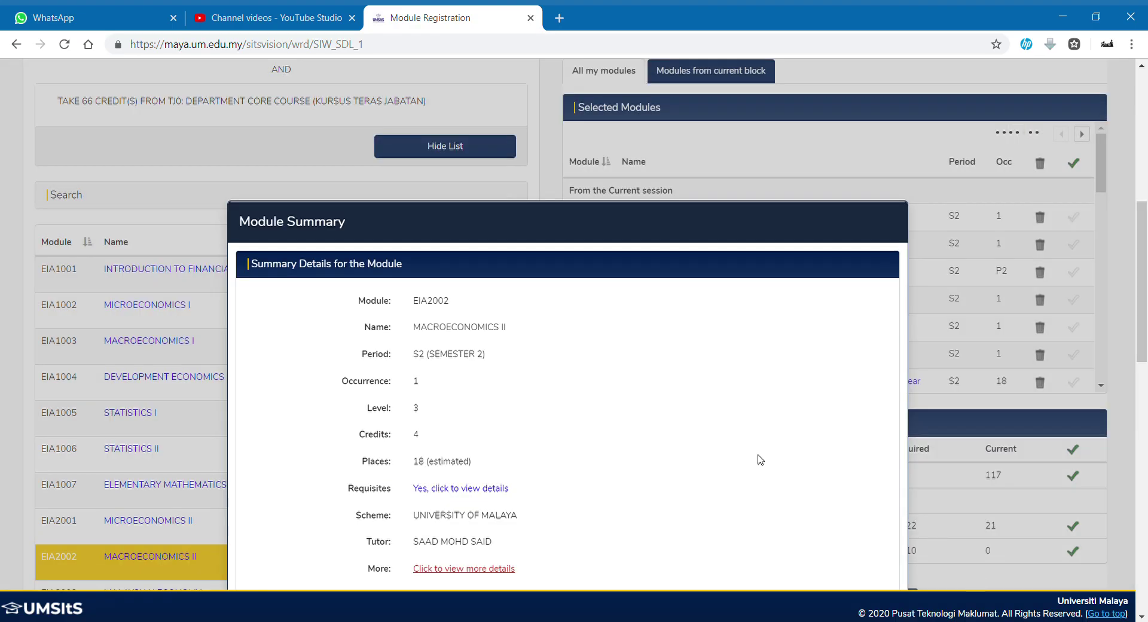
scroll(766, 449, down, 2)
scroll(772, 438, down, 2)
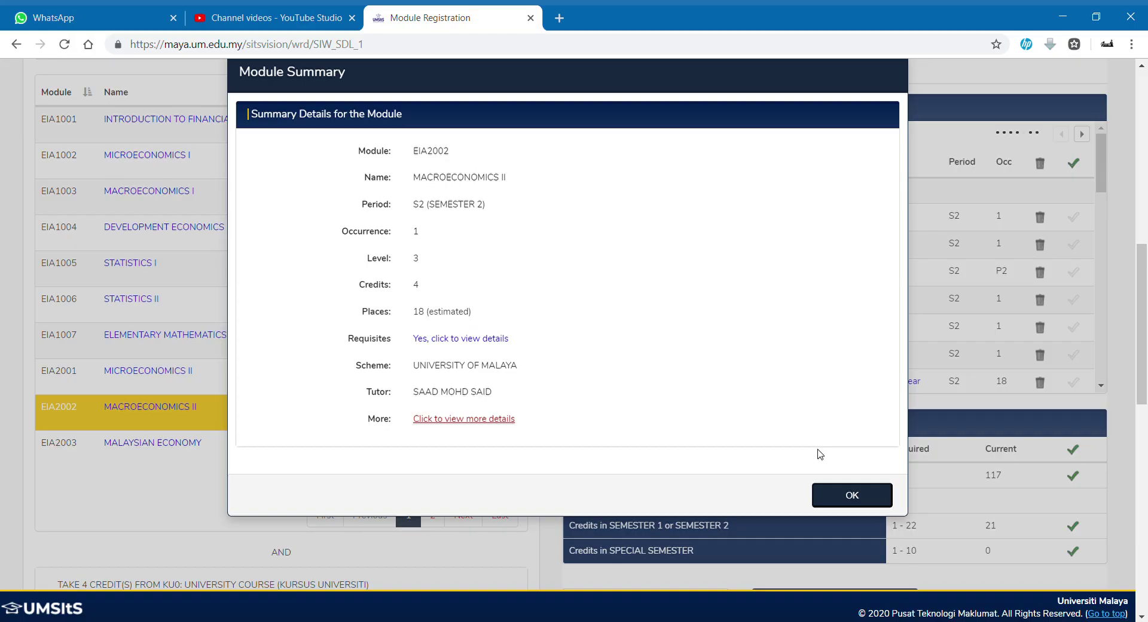
click(849, 500)
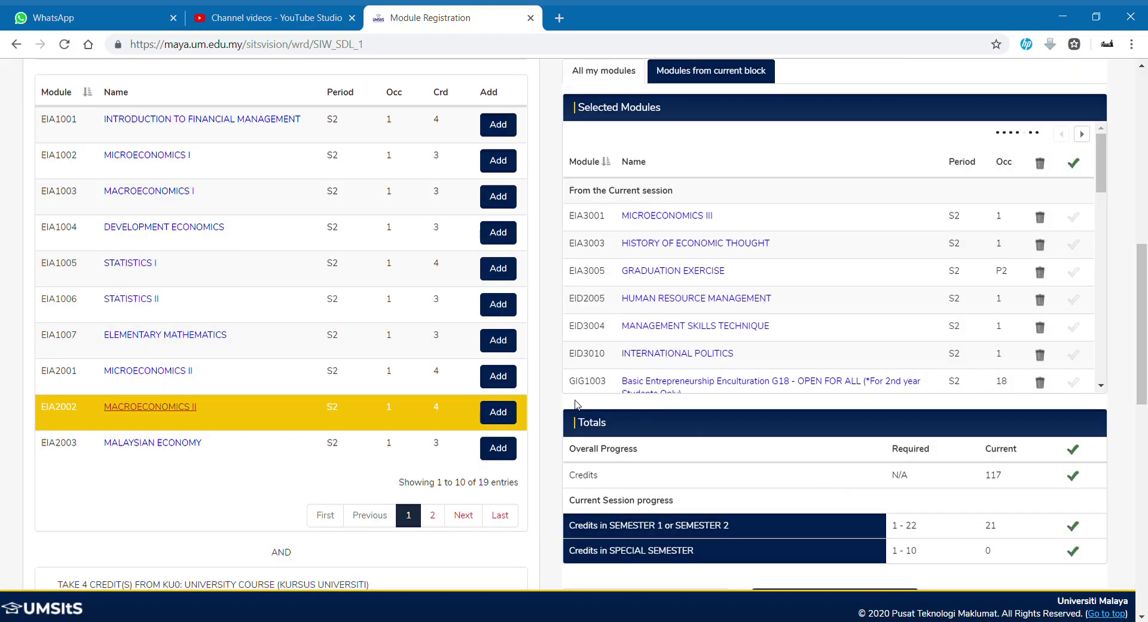
scroll(536, 417, down, 1)
scroll(537, 417, up, 1)
scroll(537, 416, up, 2)
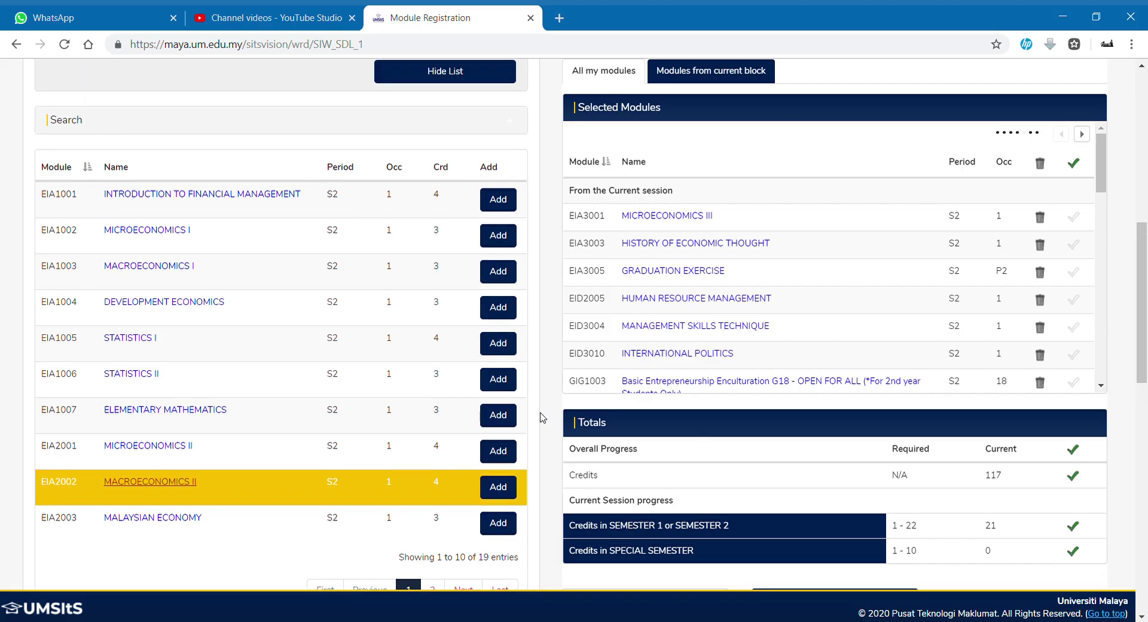
scroll(542, 417, down, 2)
On page 2 of core modules, view HISTORY OF ECONOMIC THOUGHT's summary and full details
click(434, 515)
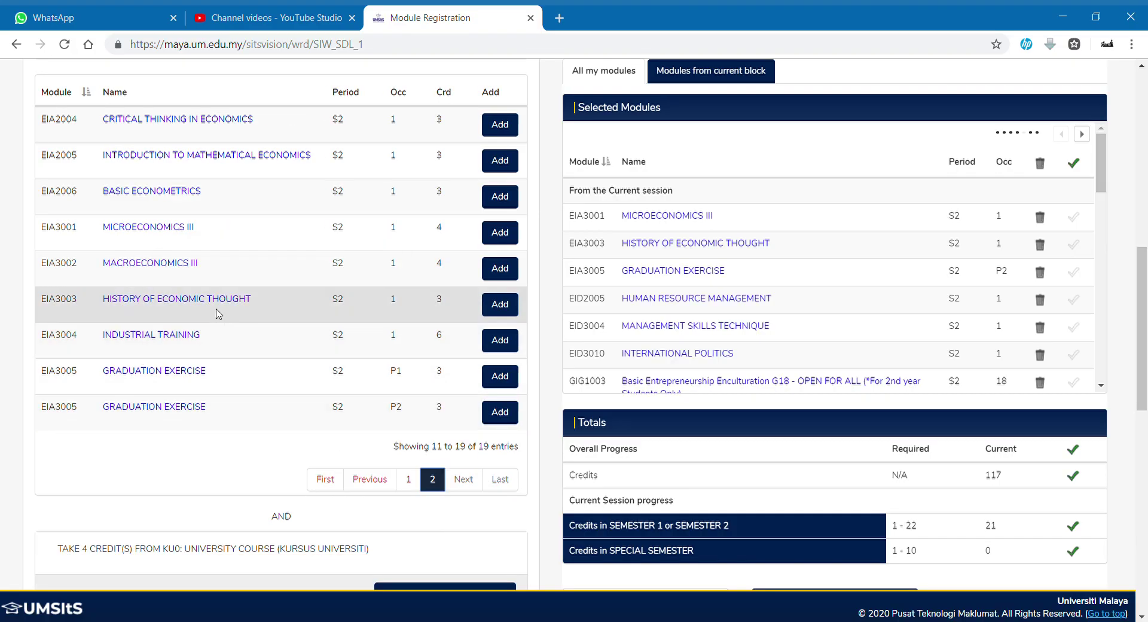
click(177, 299)
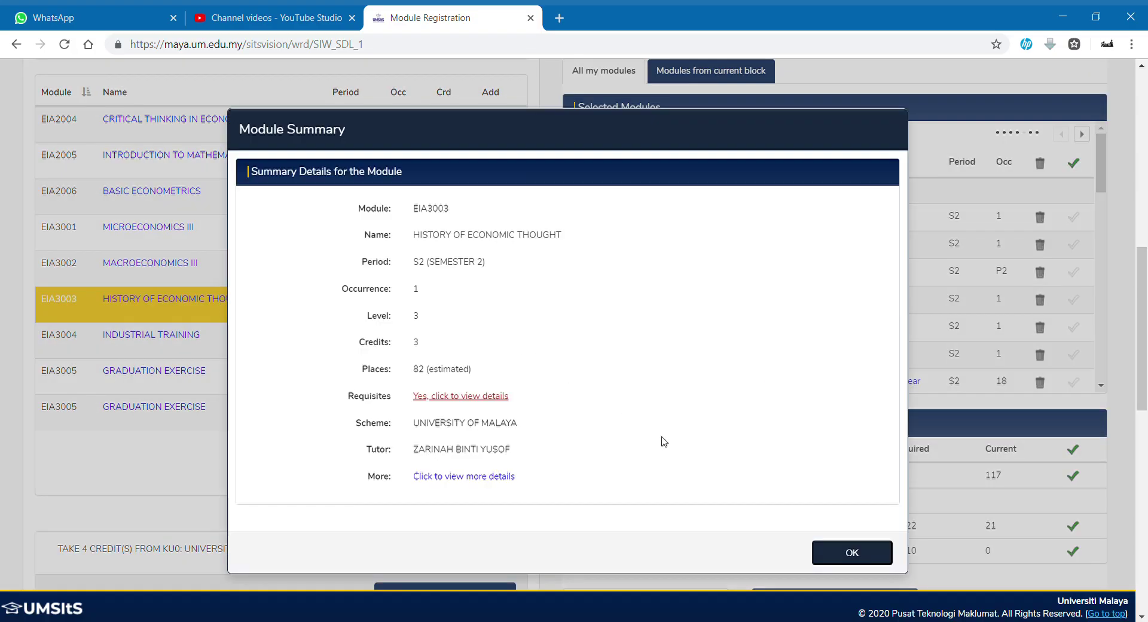
click(485, 481)
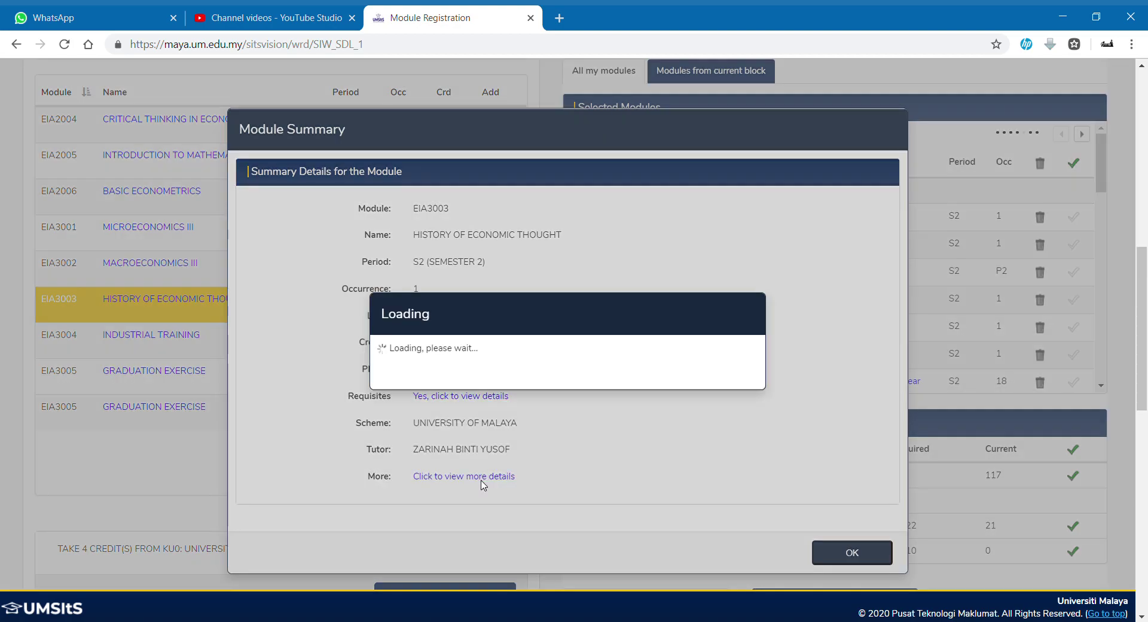
scroll(649, 477, down, 3)
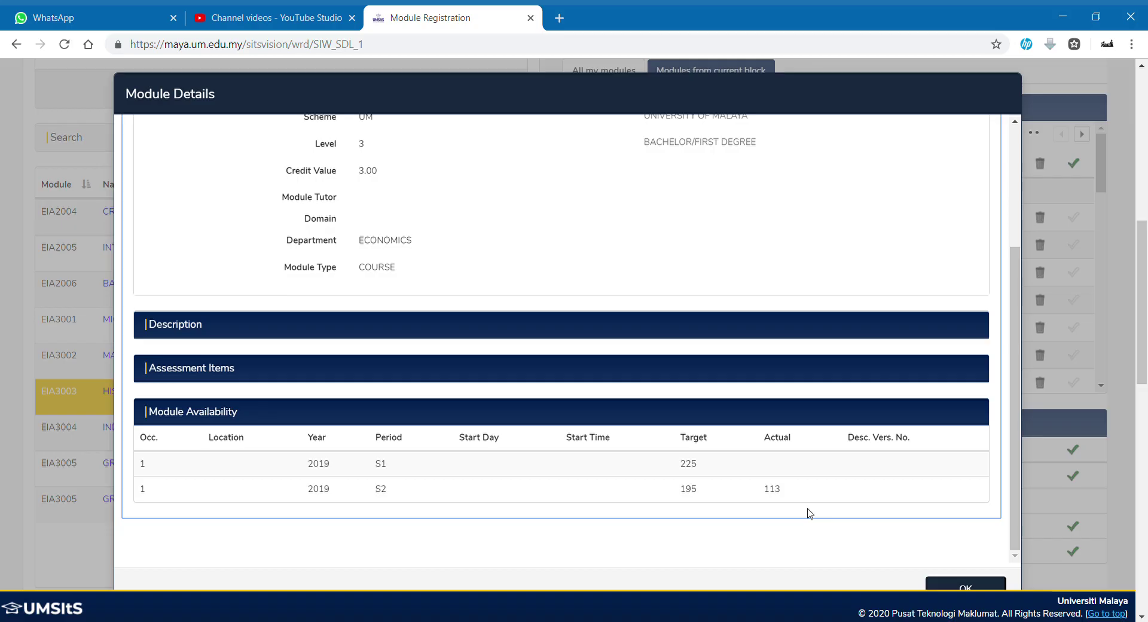
click(948, 583)
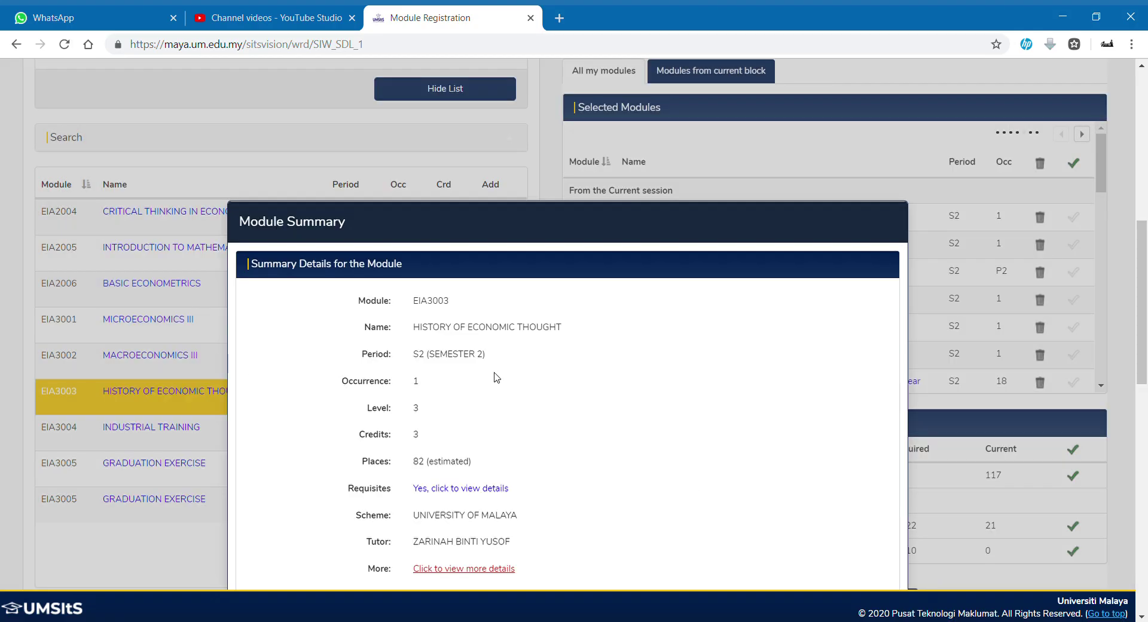
scroll(494, 374, down, 2)
key(Escape)
scroll(257, 288, up, 1)
View MACROECONOMICS III's summary and full details, then close the module summary
click(192, 281)
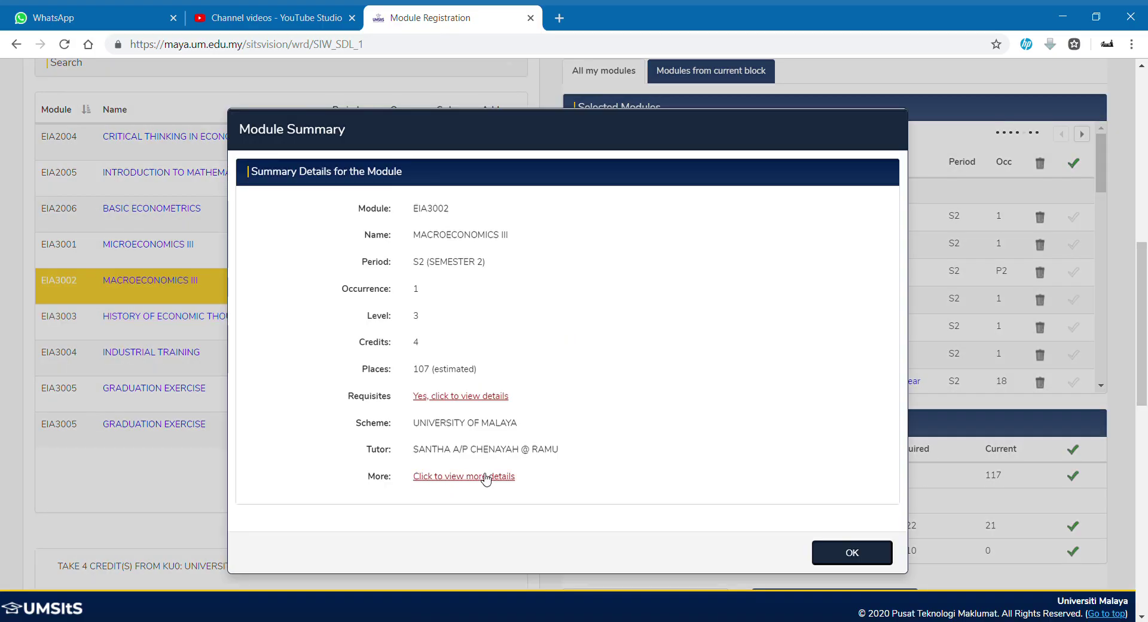
click(472, 476)
scroll(694, 390, down, 3)
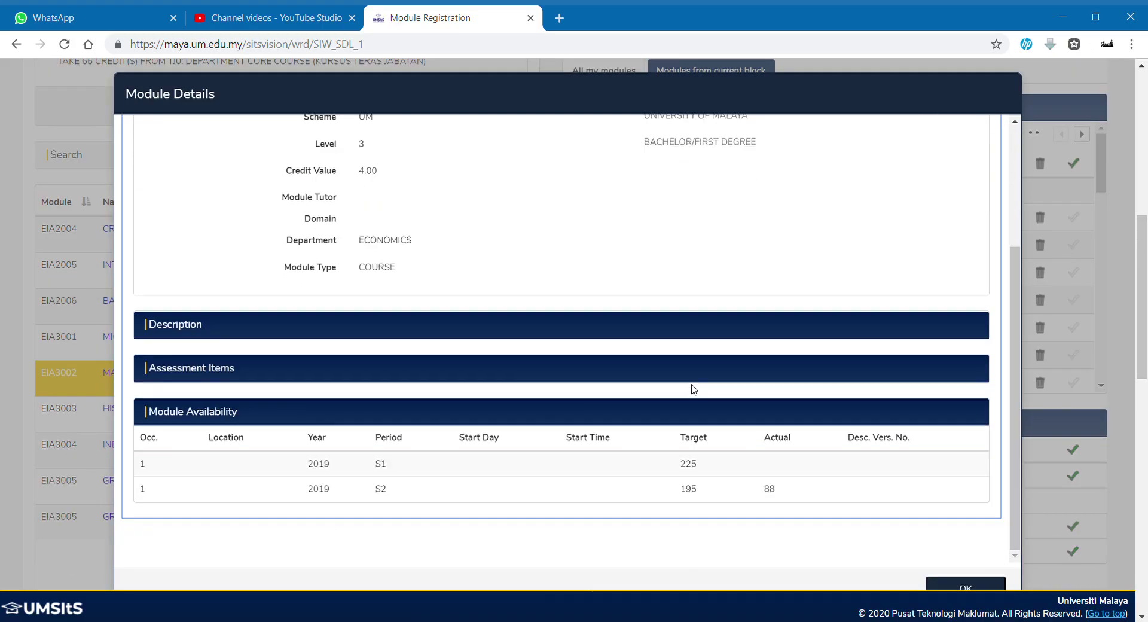
click(942, 581)
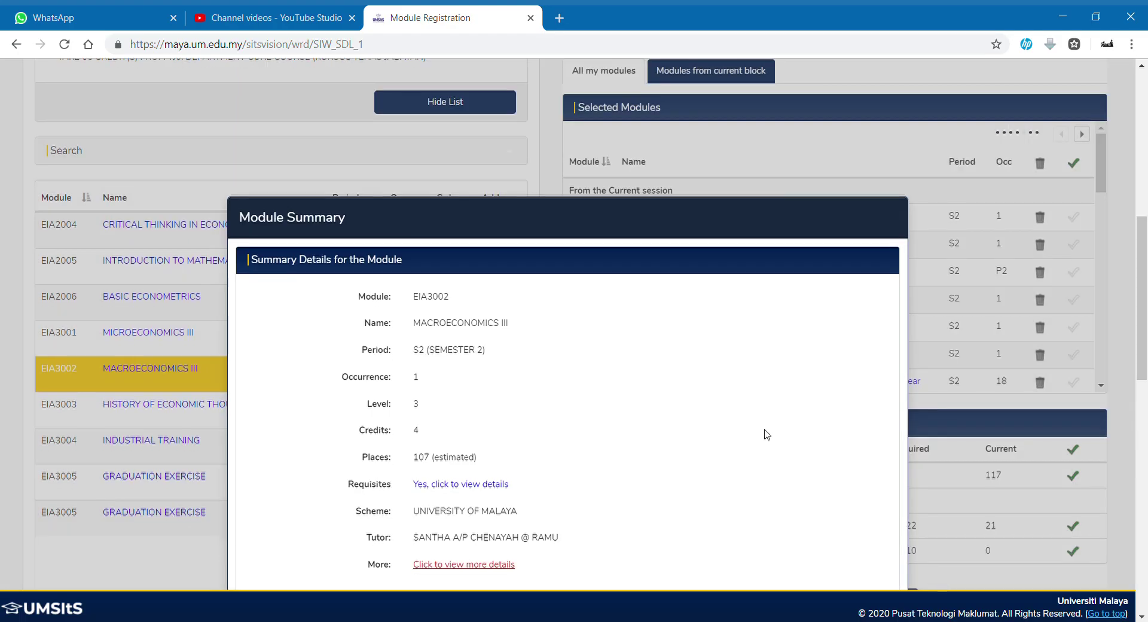
scroll(767, 434, down, 3)
click(834, 482)
scroll(359, 278, up, 2)
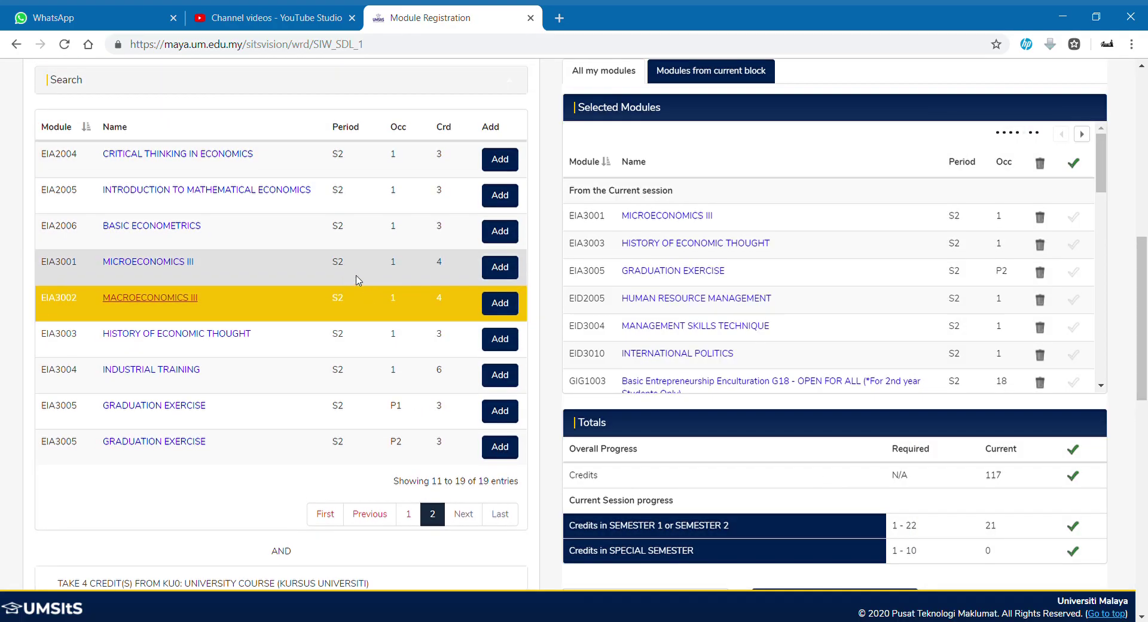
click(184, 263)
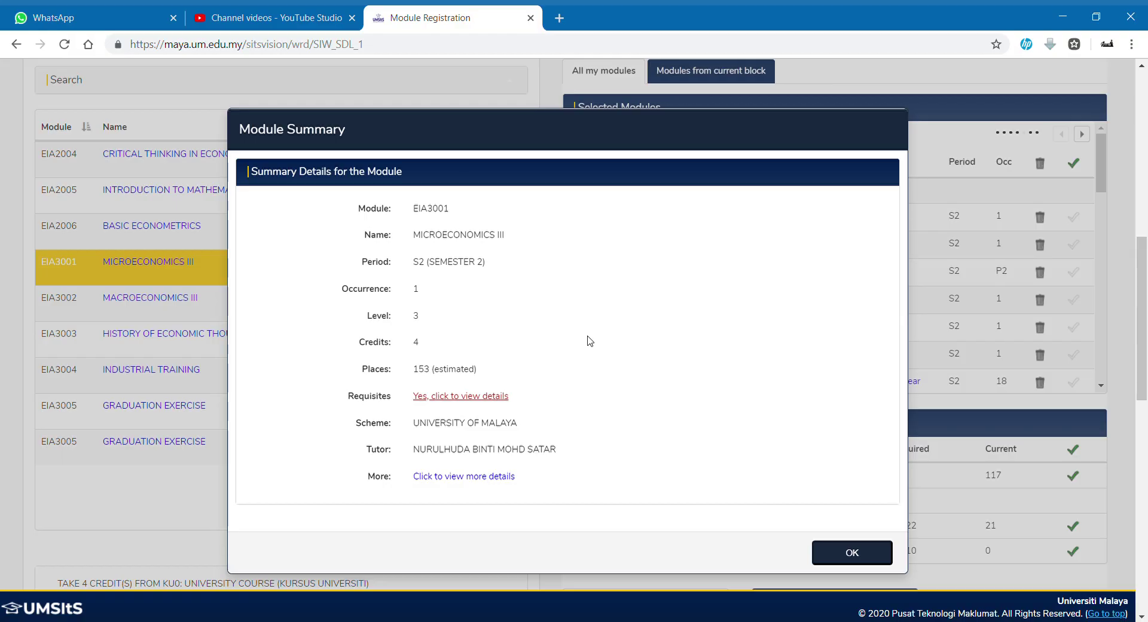
click(832, 538)
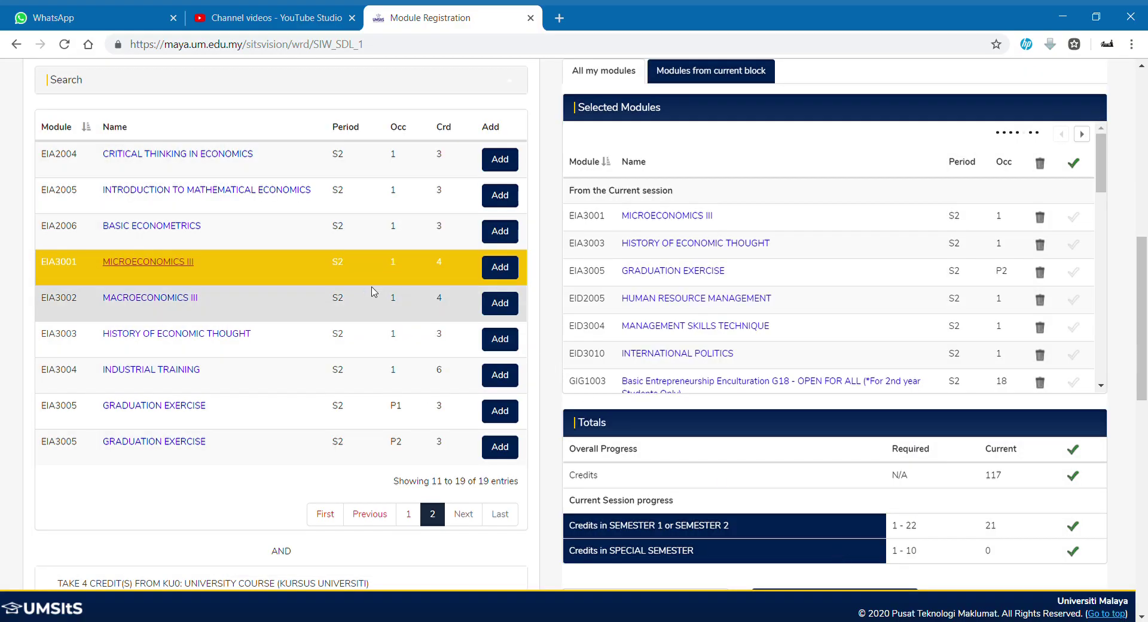
click(185, 270)
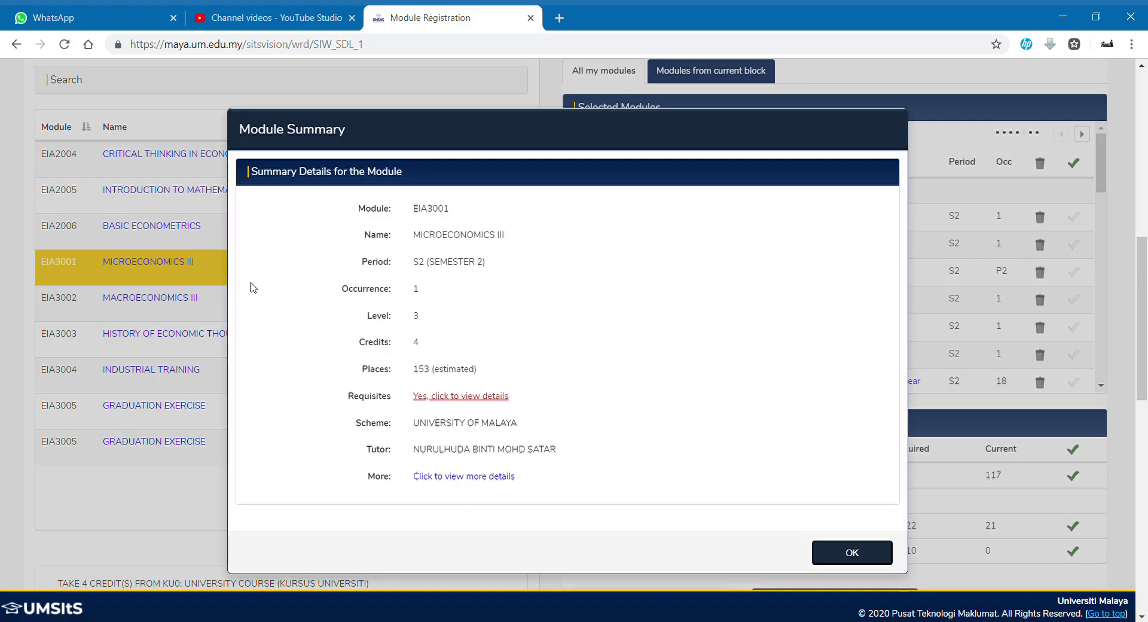
click(428, 476)
scroll(668, 368, down, 5)
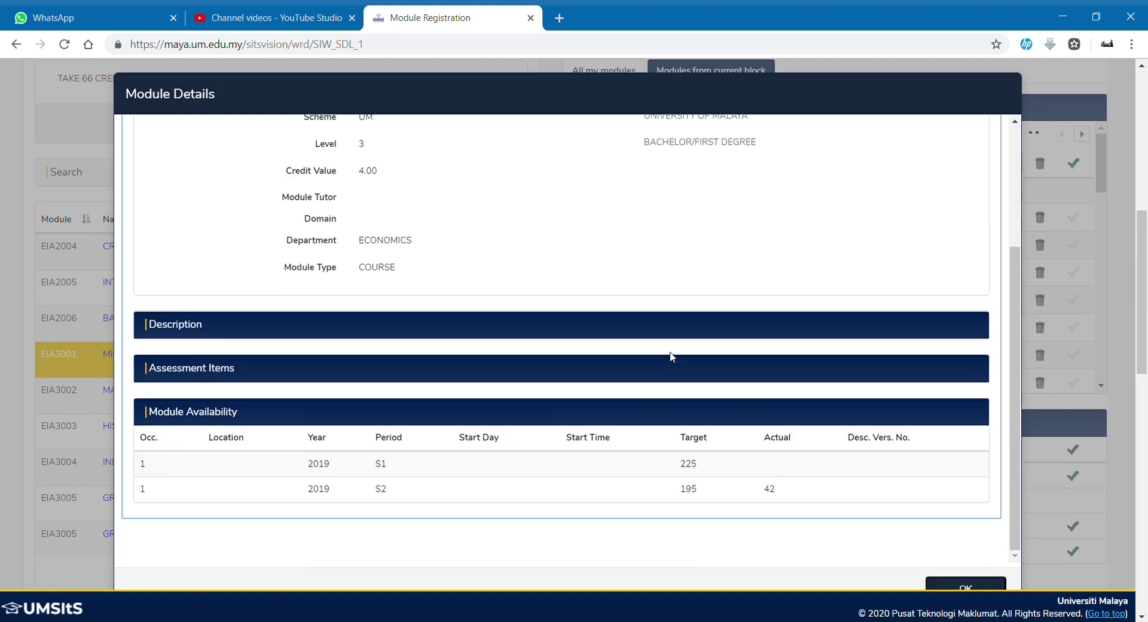
click(957, 588)
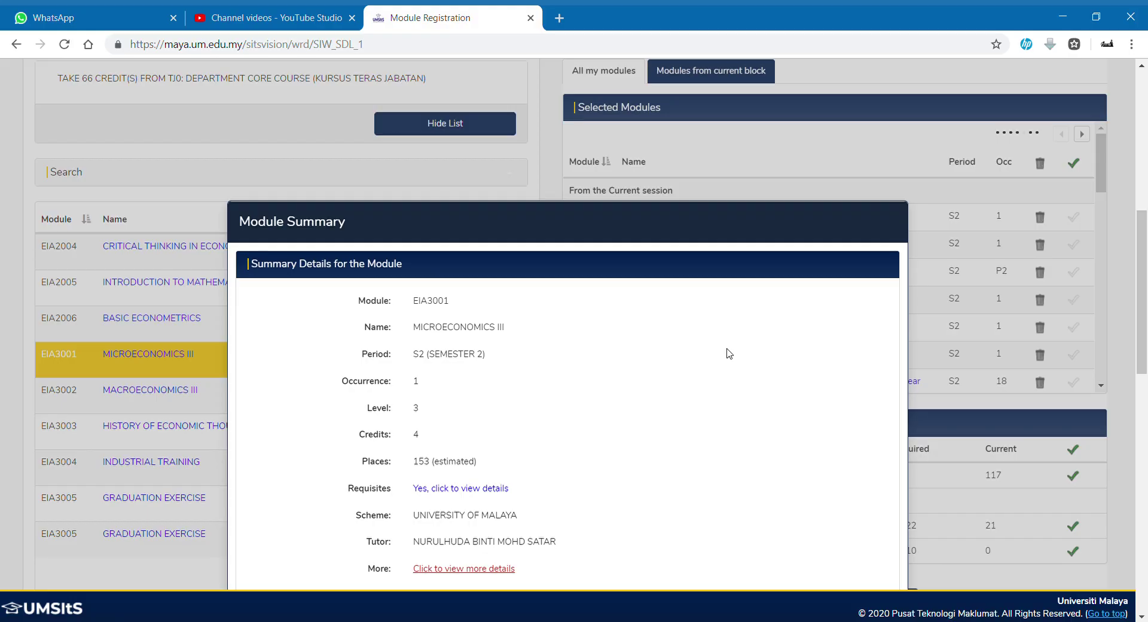
scroll(616, 384, down, 5)
click(849, 345)
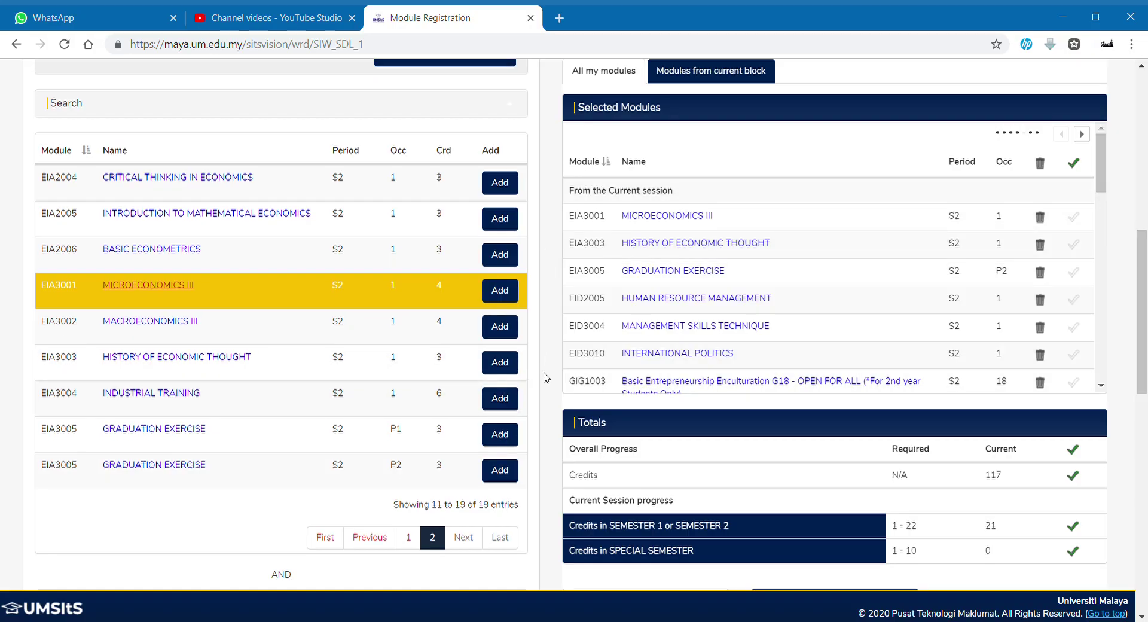
Browse the department core and specialisation elective module lists, collapsing each afterwards
scroll(535, 359, down, 4)
scroll(526, 371, down, 4)
scroll(525, 375, up, 4)
scroll(479, 269, up, 4)
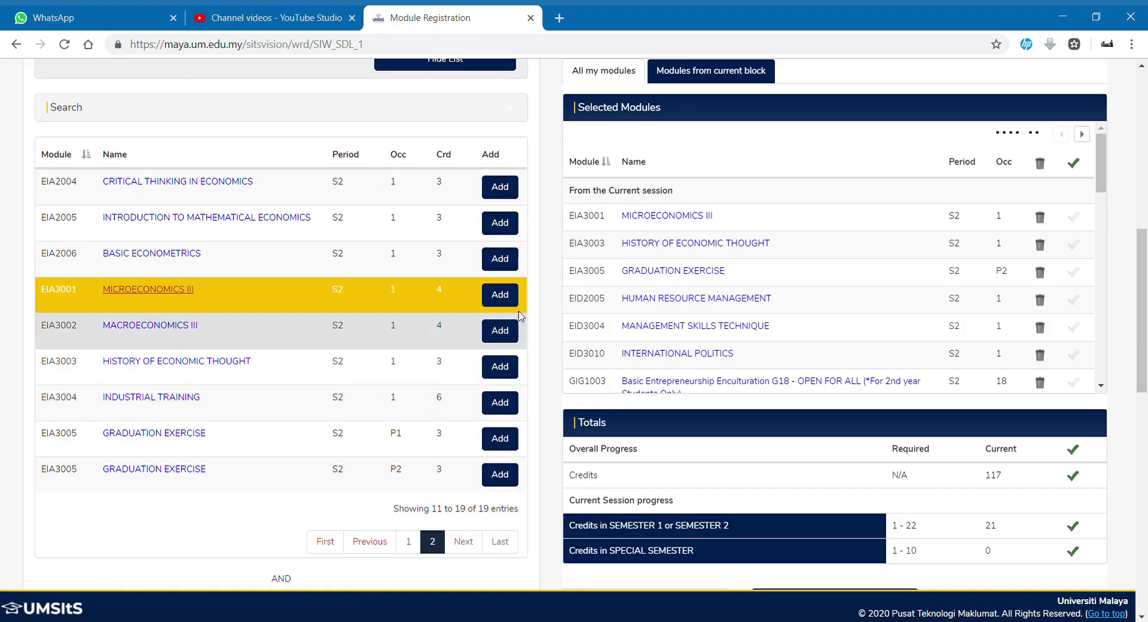
click(438, 69)
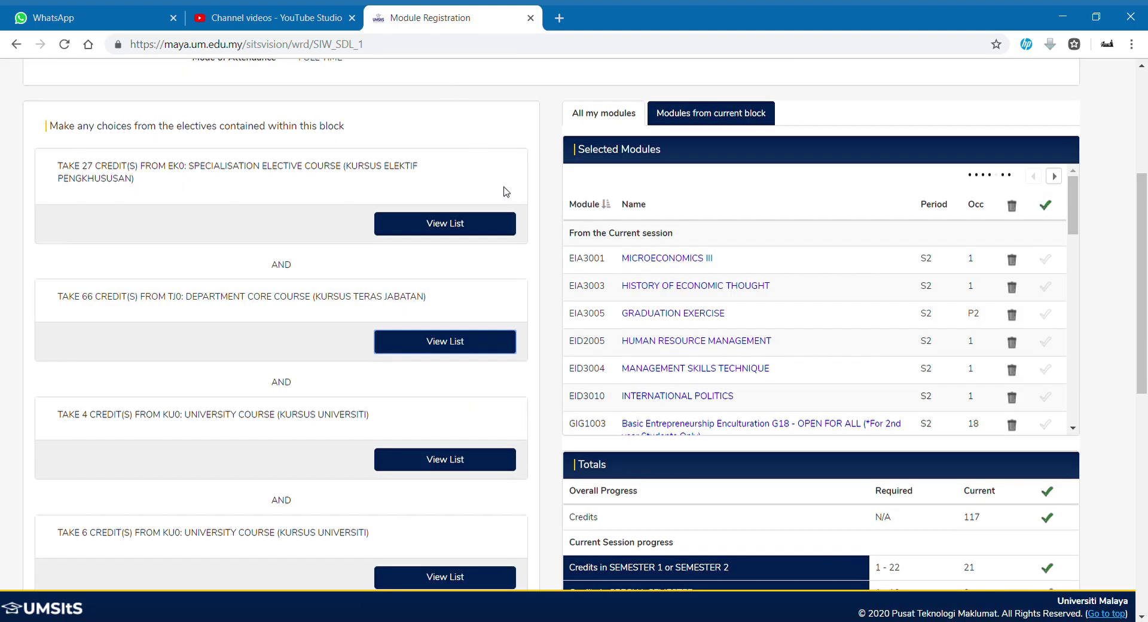
click(449, 223)
scroll(269, 335, down, 4)
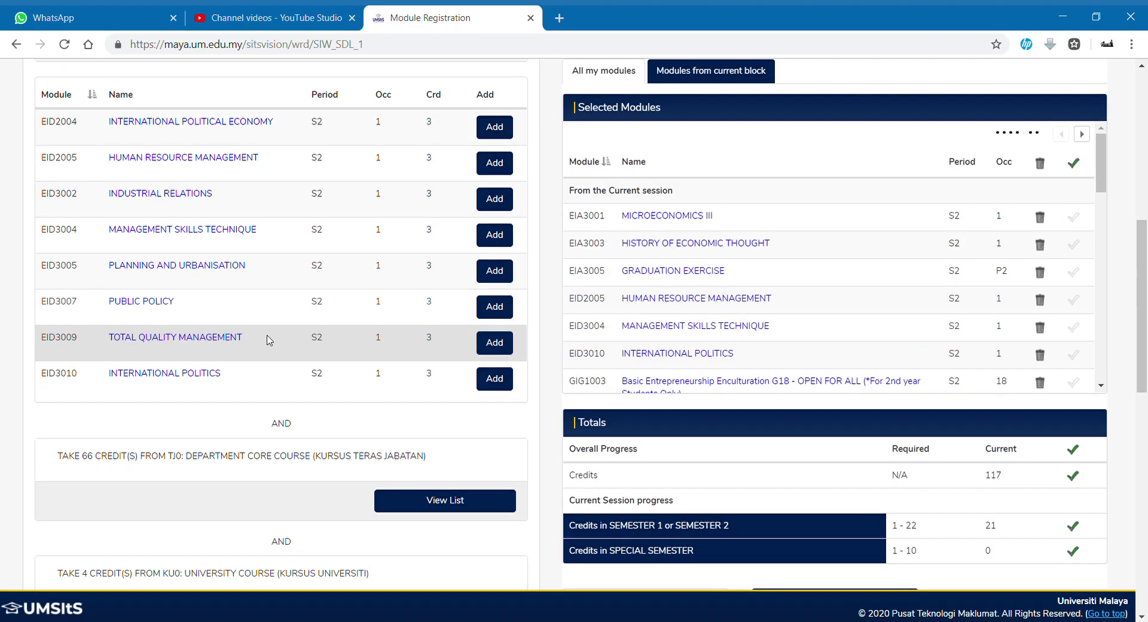
scroll(266, 338, up, 1)
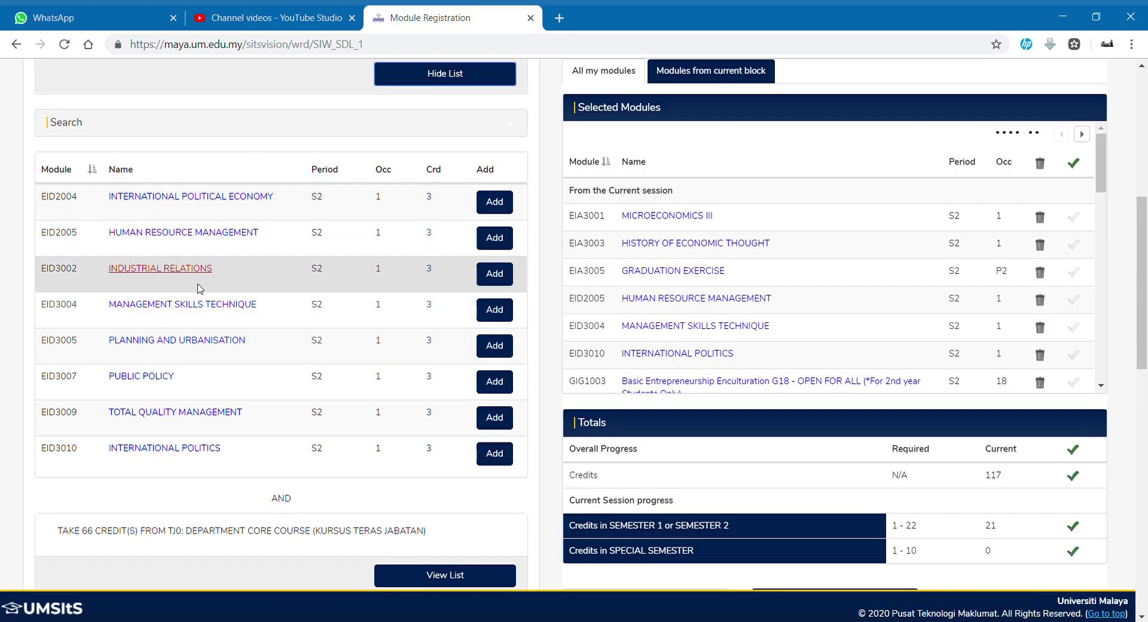
scroll(205, 339, up, 1)
click(428, 151)
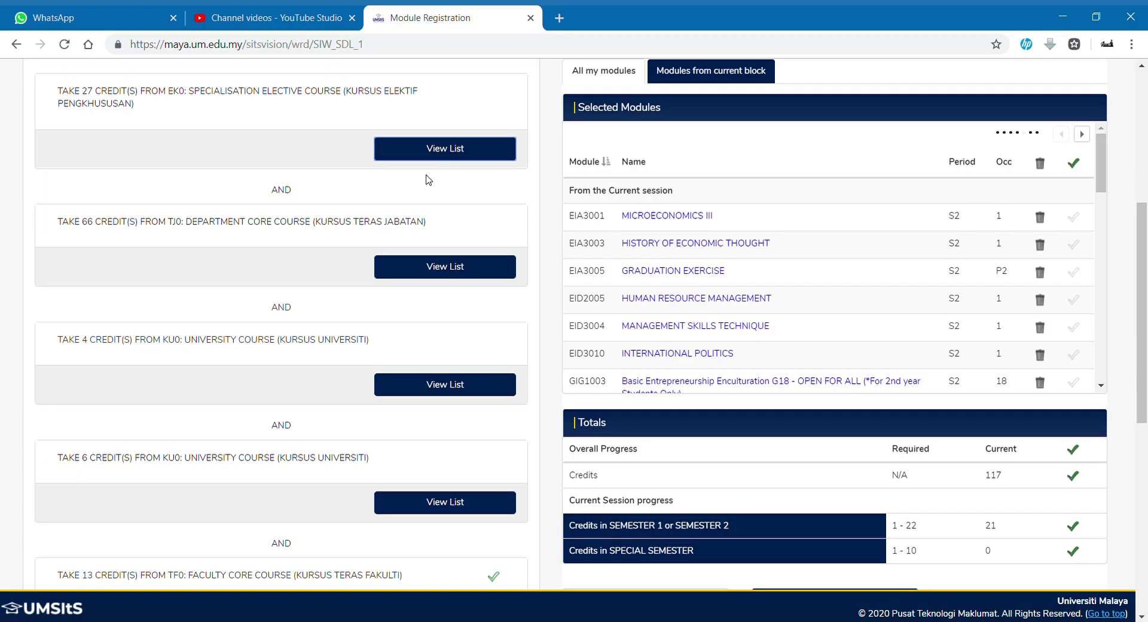
click(417, 277)
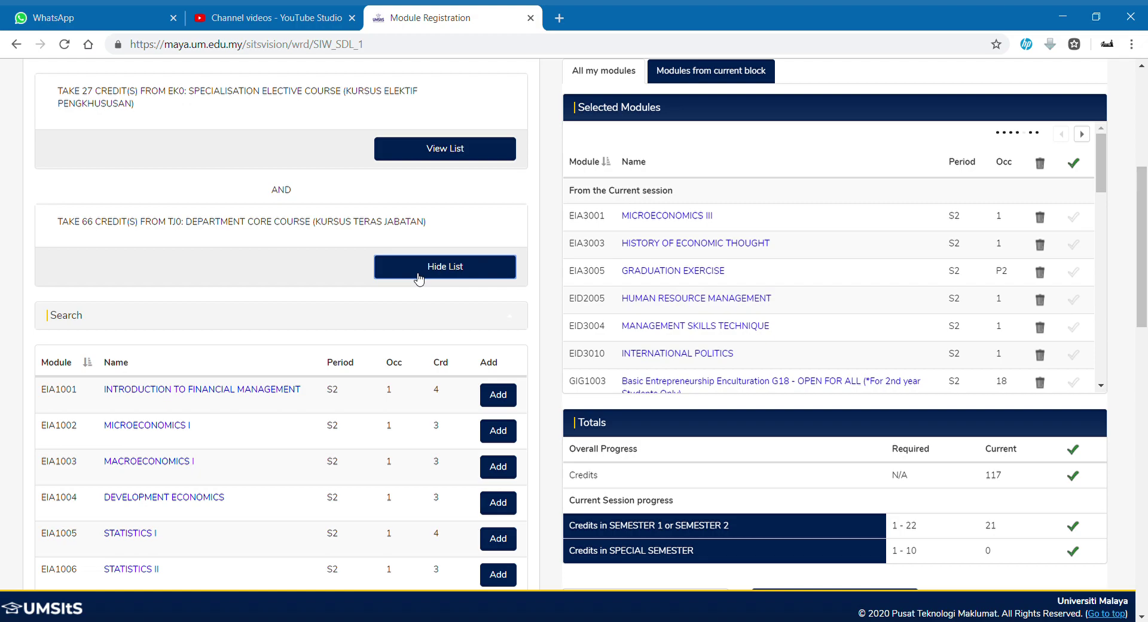
scroll(413, 269, down, 2)
click(418, 123)
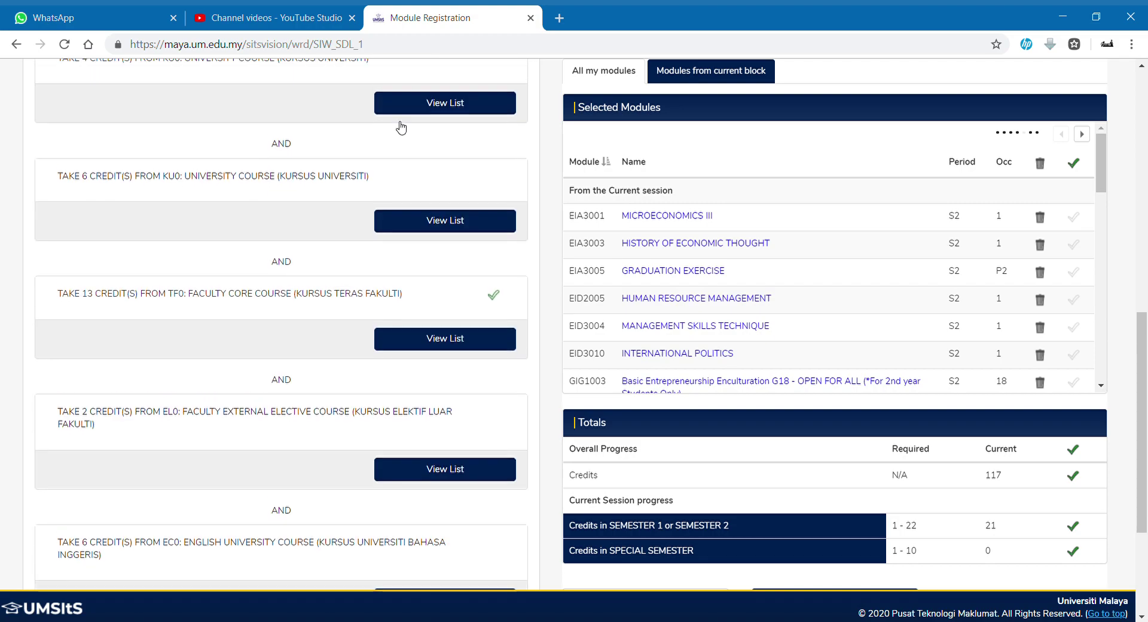
scroll(400, 127, up, 1)
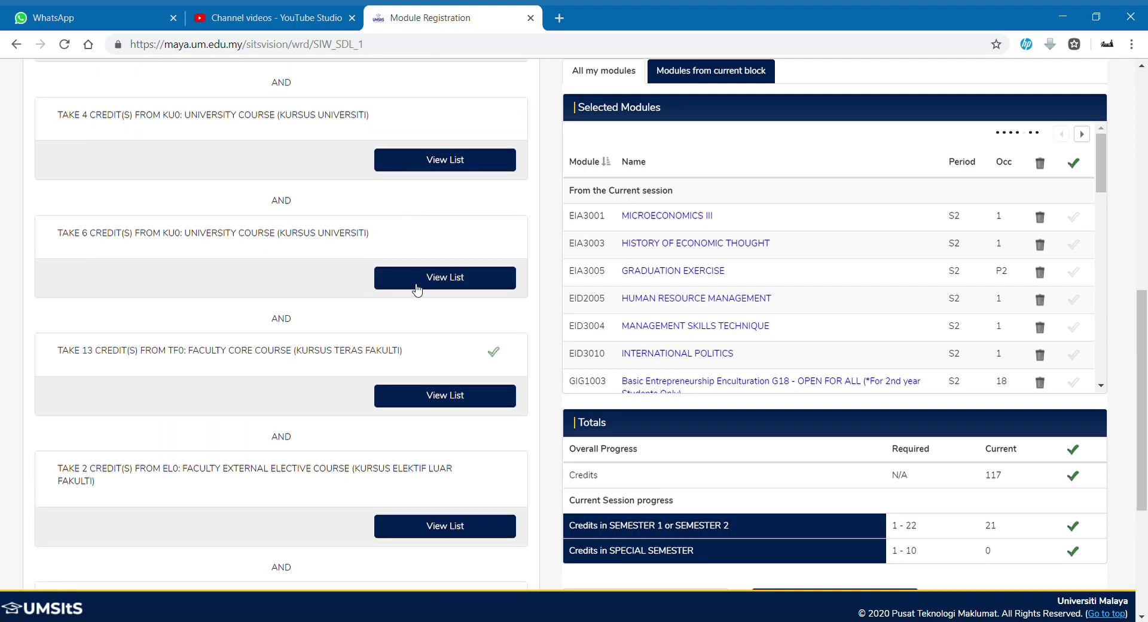
Browse the 4-credit and 6-credit university course lists, paging to pages 4 and 7
click(411, 159)
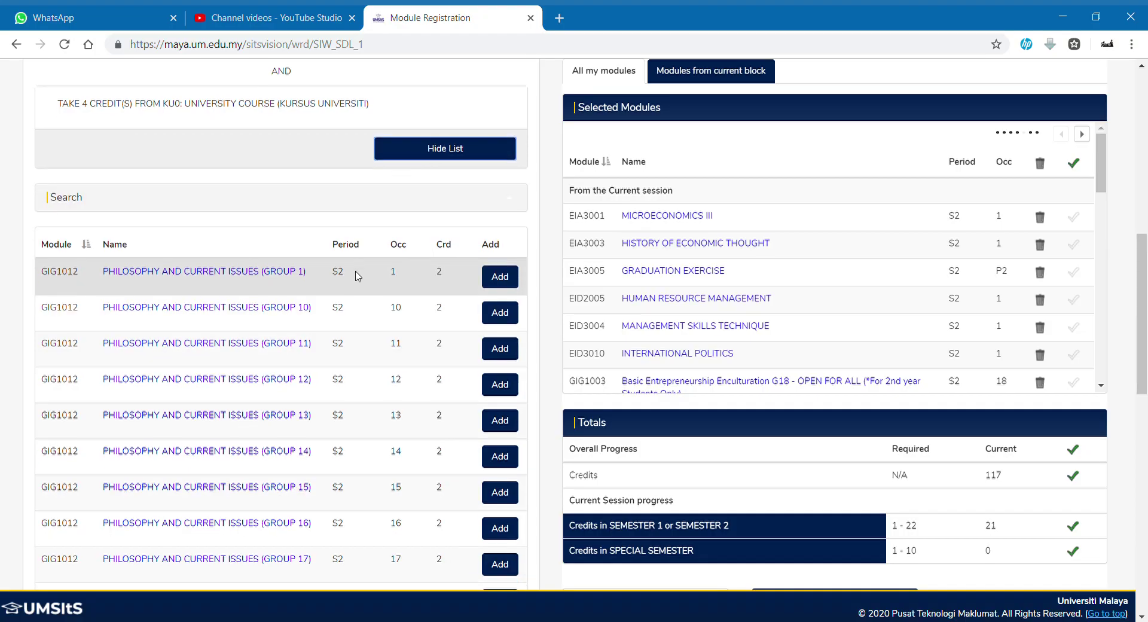
scroll(357, 276, down, 2)
click(360, 528)
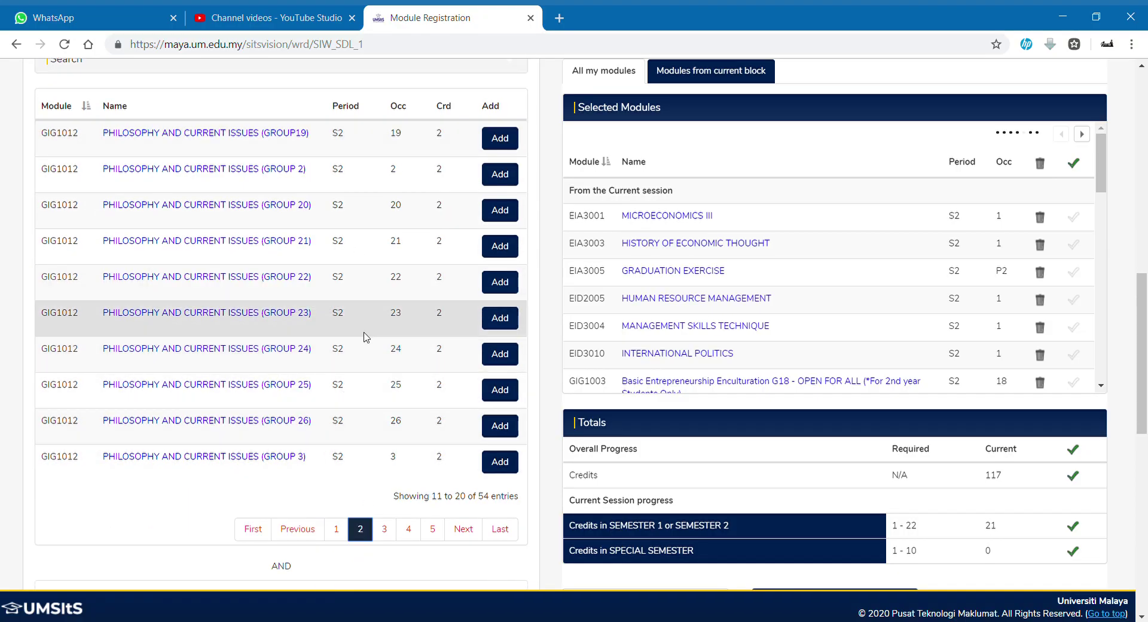
click(407, 529)
scroll(404, 248, up, 3)
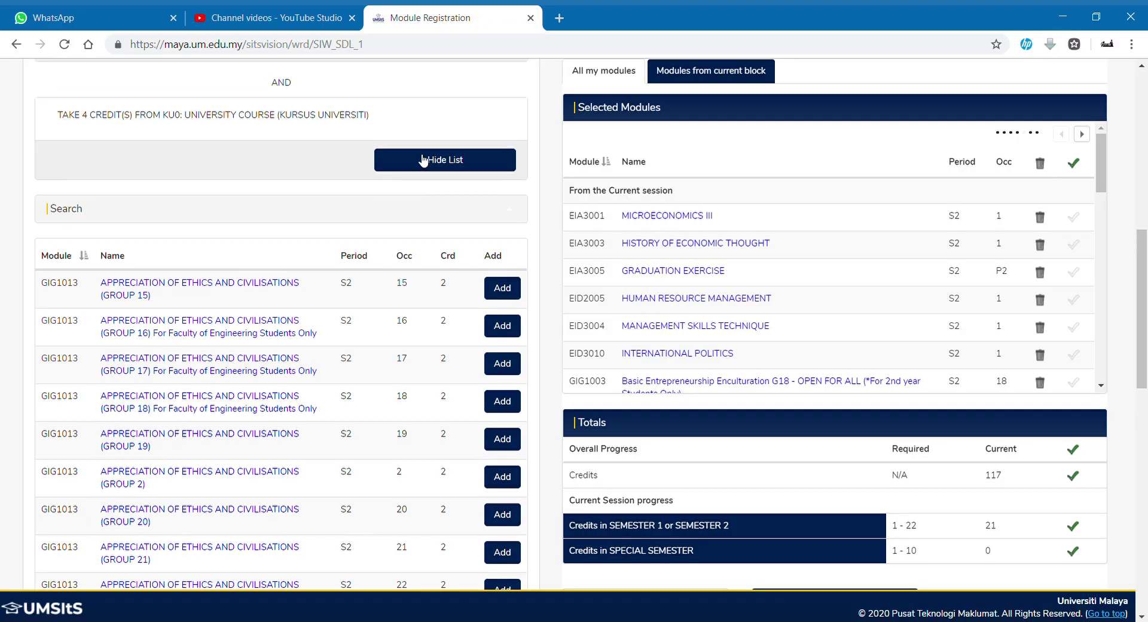
click(423, 159)
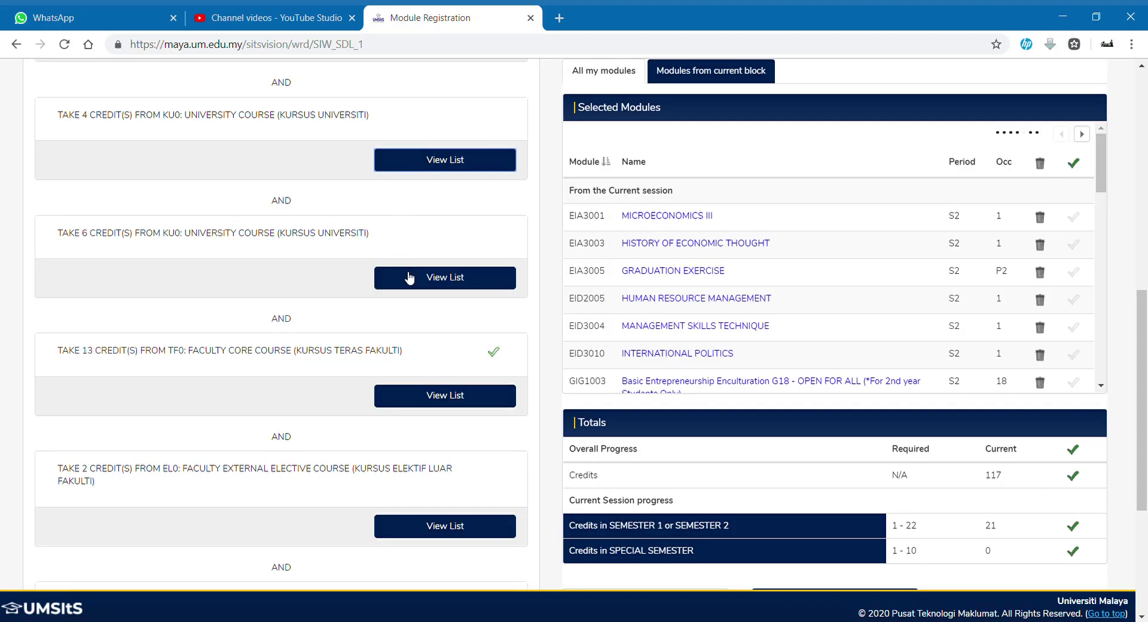
click(410, 277)
scroll(410, 275, down, 5)
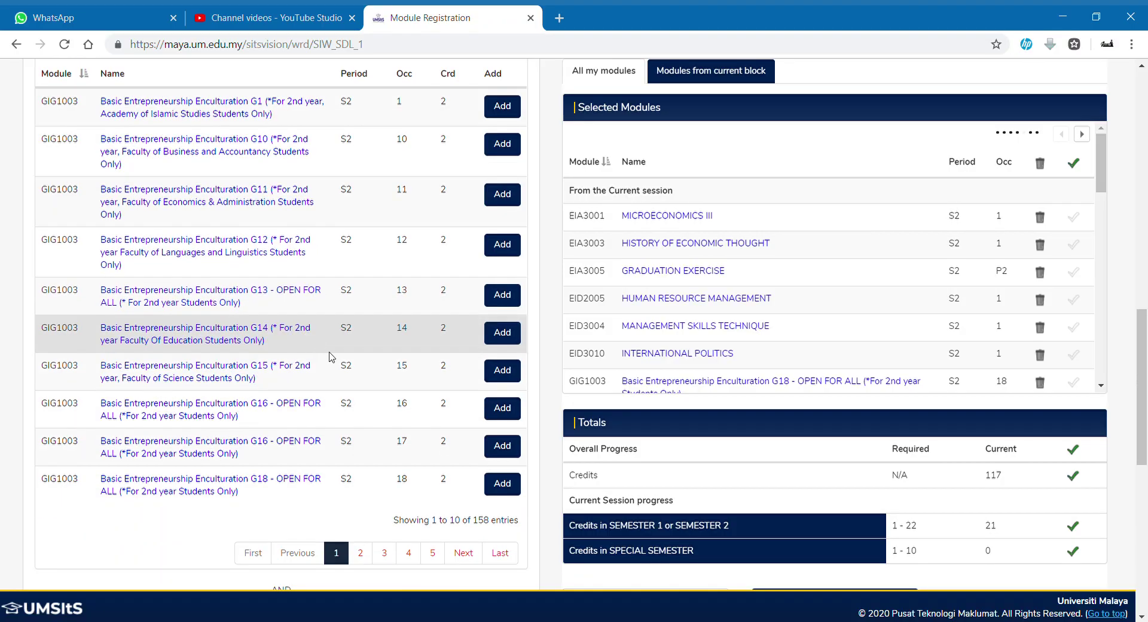
click(432, 553)
click(442, 513)
scroll(410, 413, up, 3)
click(422, 128)
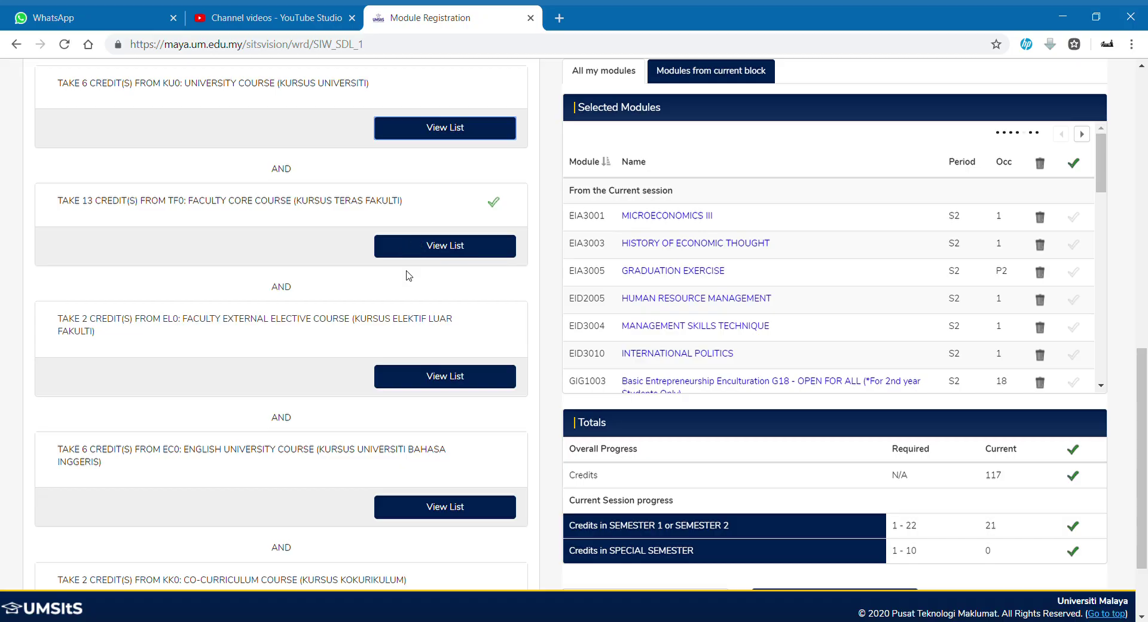
Expand and collapse the faculty core and faculty external elective module lists
click(427, 244)
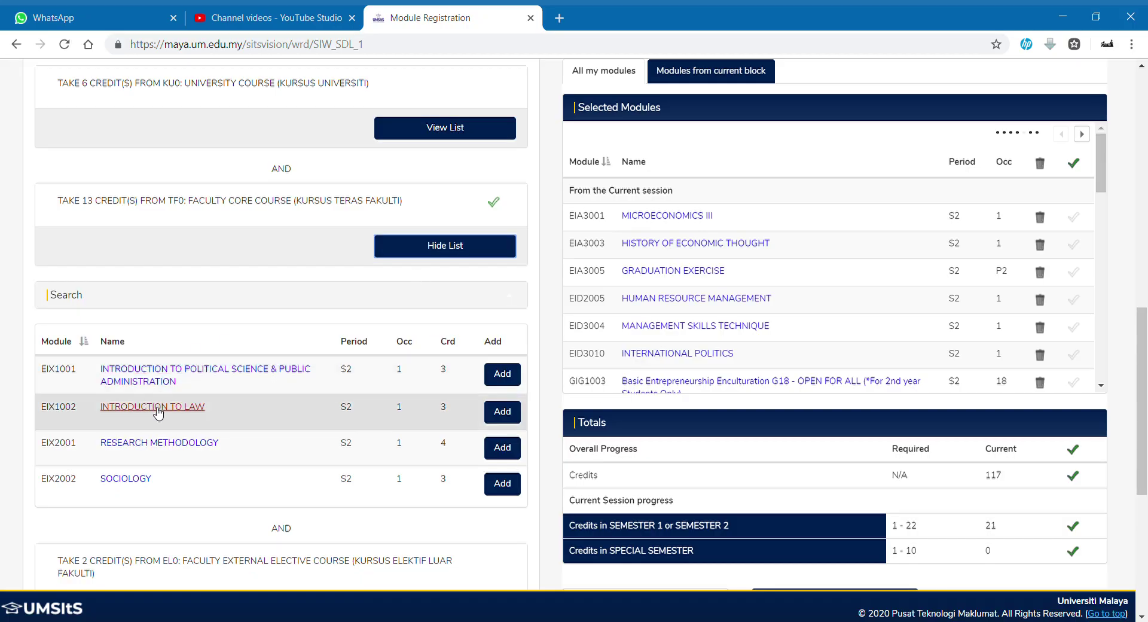
click(426, 256)
click(405, 376)
scroll(403, 377, down, 2)
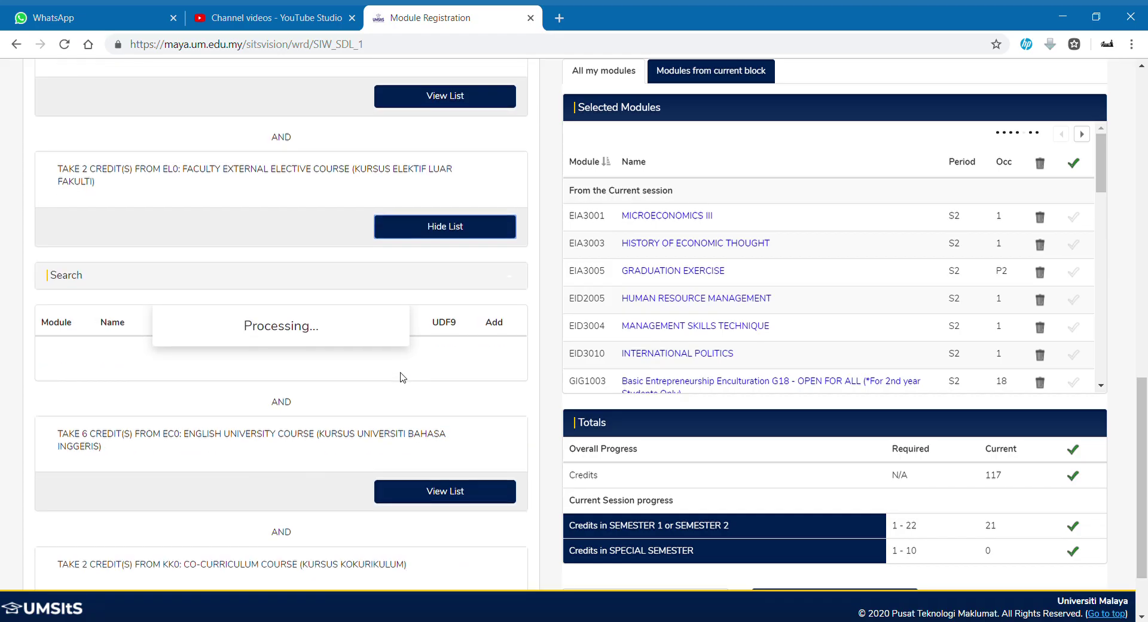
scroll(412, 278, down, 2)
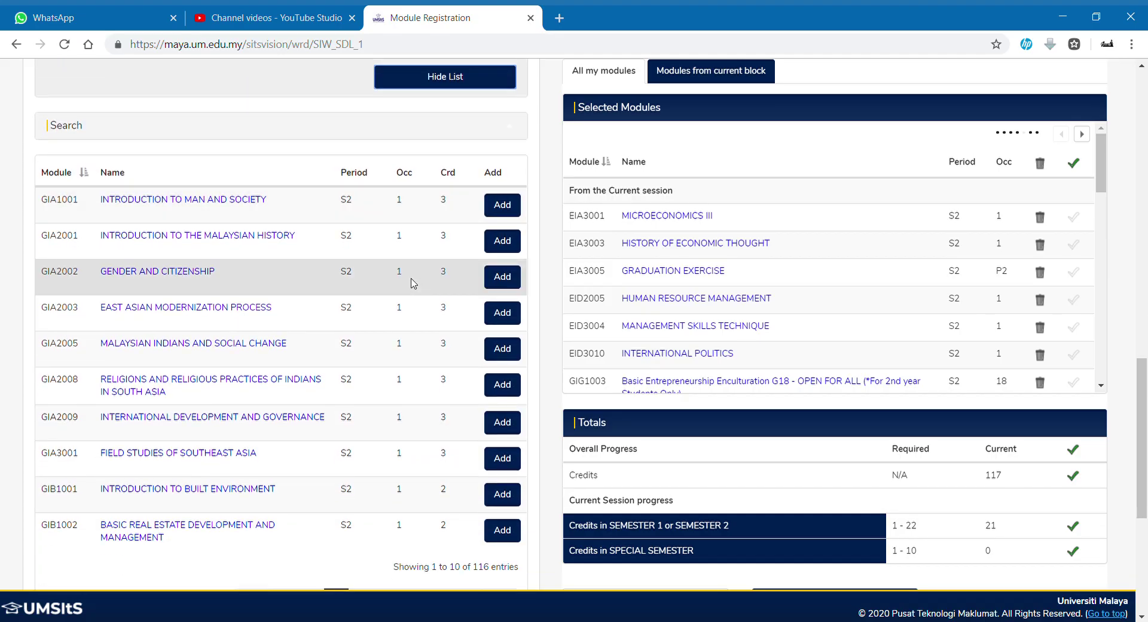
scroll(411, 282, down, 2)
scroll(412, 282, up, 3)
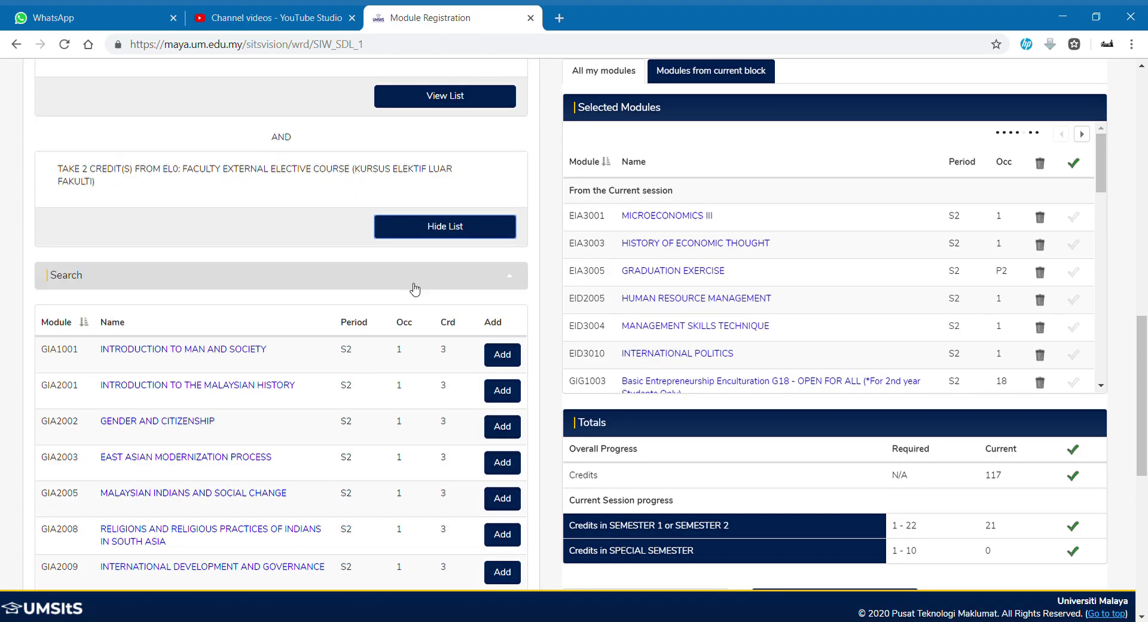
click(448, 227)
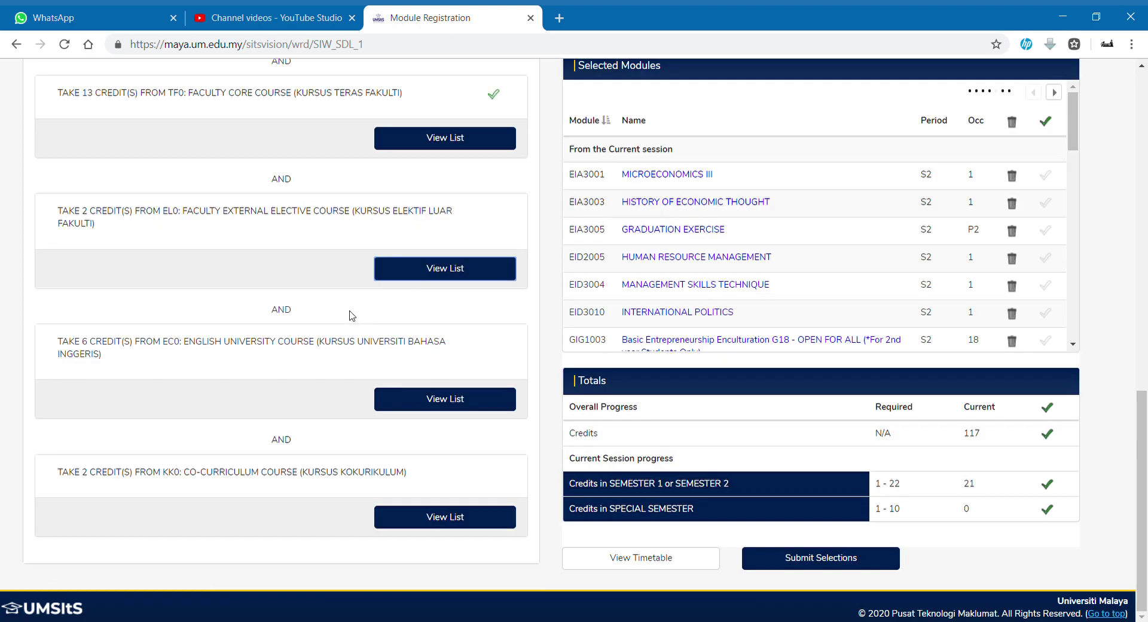
Check the English university course and co-curriculum lists, leaving all lists collapsed
click(414, 404)
scroll(410, 393, down, 1)
scroll(409, 394, down, 2)
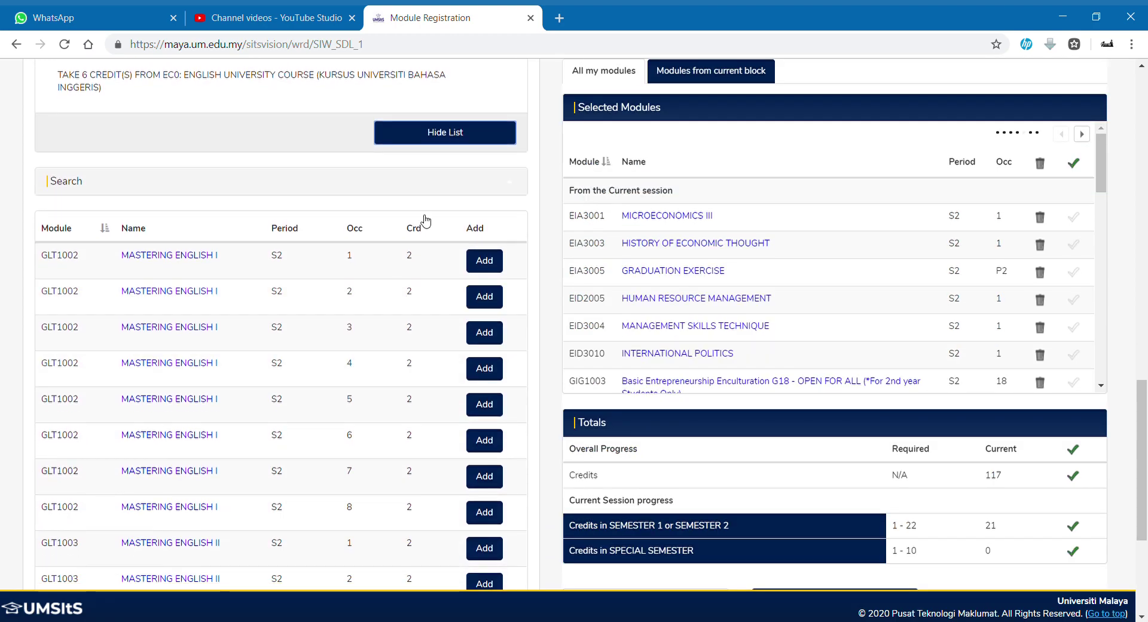
click(452, 142)
click(412, 516)
scroll(409, 478, down, 2)
scroll(403, 452, down, 2)
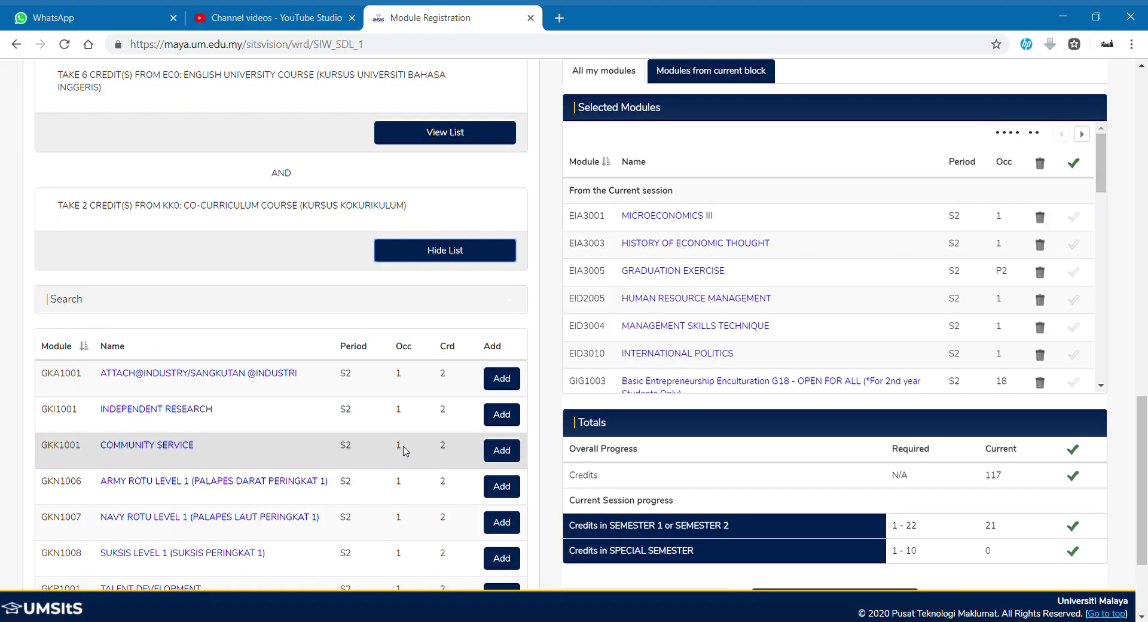
scroll(405, 445, down, 2)
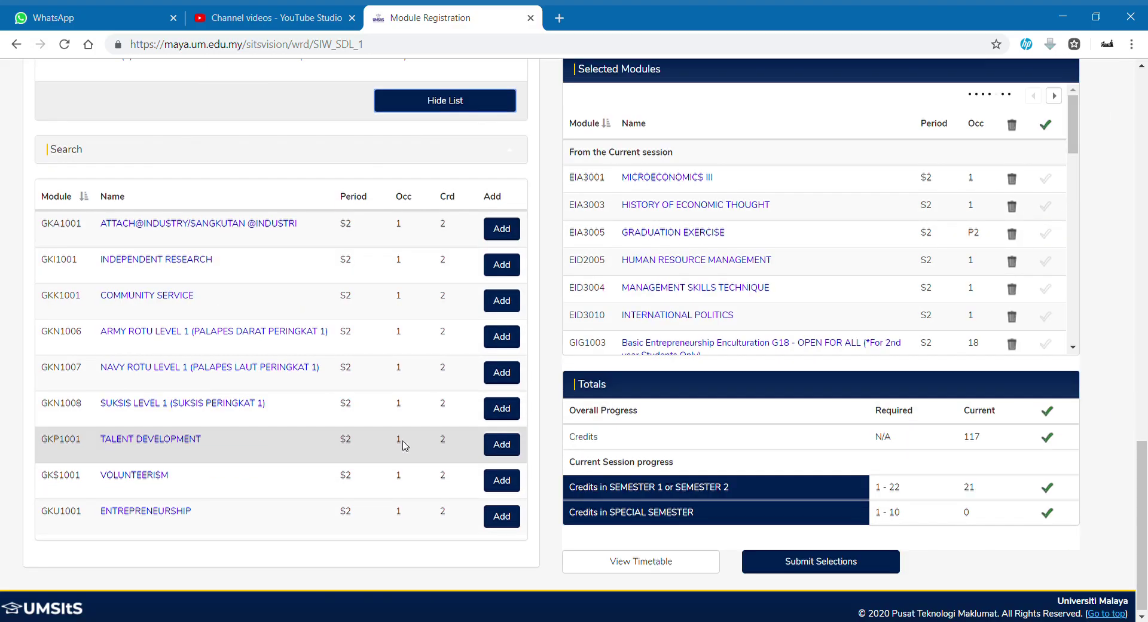
click(425, 108)
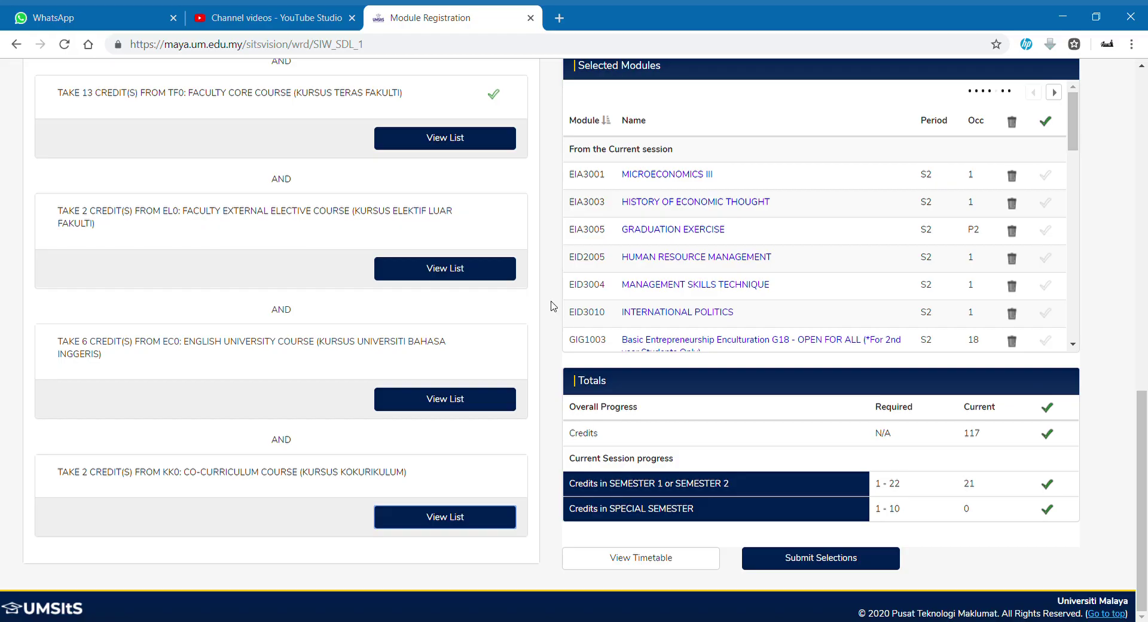
scroll(548, 303, up, 3)
scroll(546, 303, up, 7)
scroll(546, 303, down, 5)
scroll(598, 383, down, 5)
Submit and confirm the module selections, reviewing the seven confirmed modules totalling 21 credits
click(835, 565)
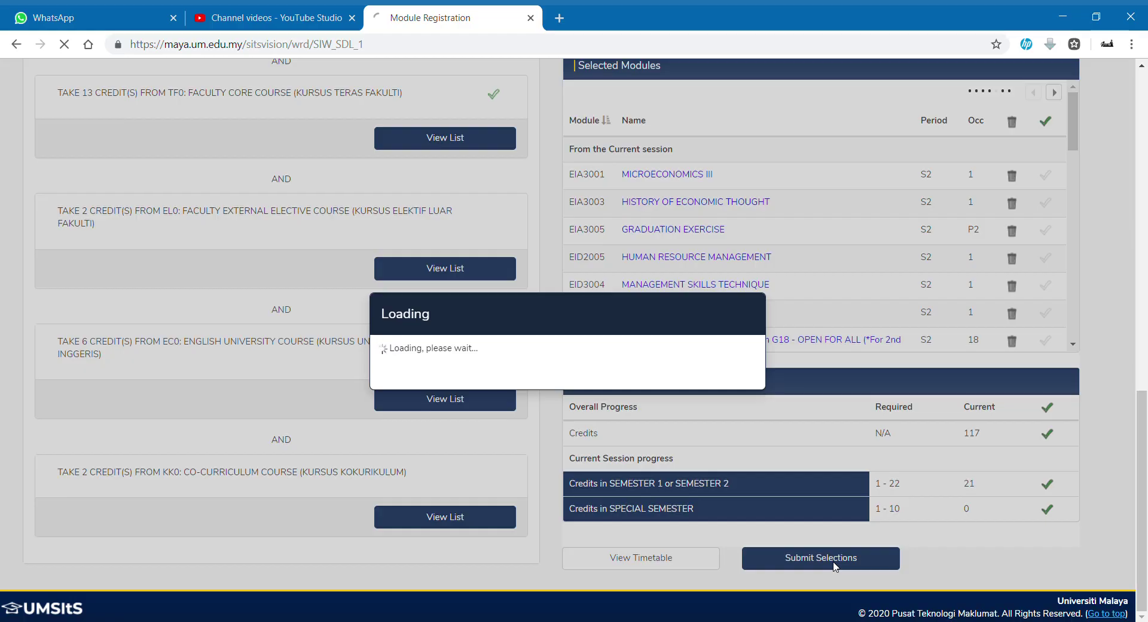
scroll(750, 491, down, 3)
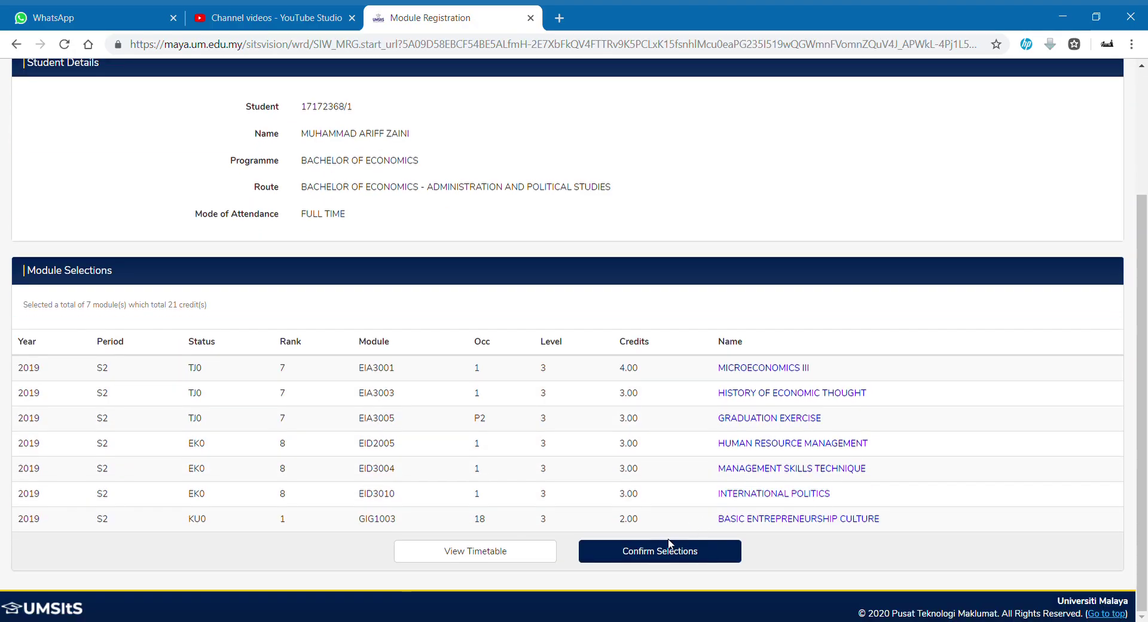
click(668, 549)
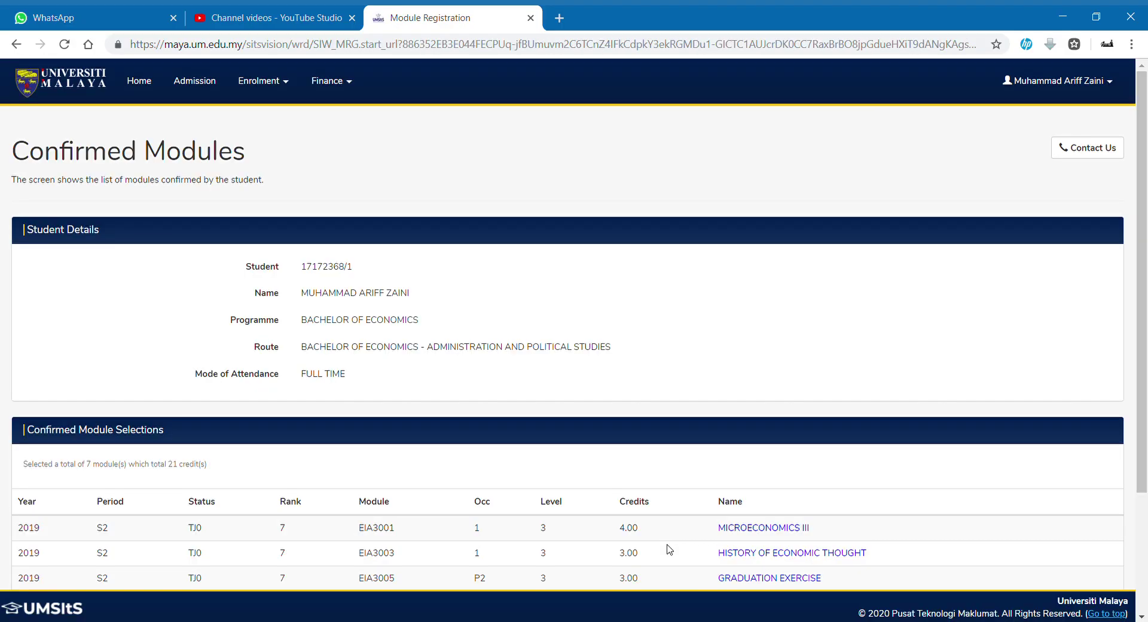
scroll(673, 455, down, 3)
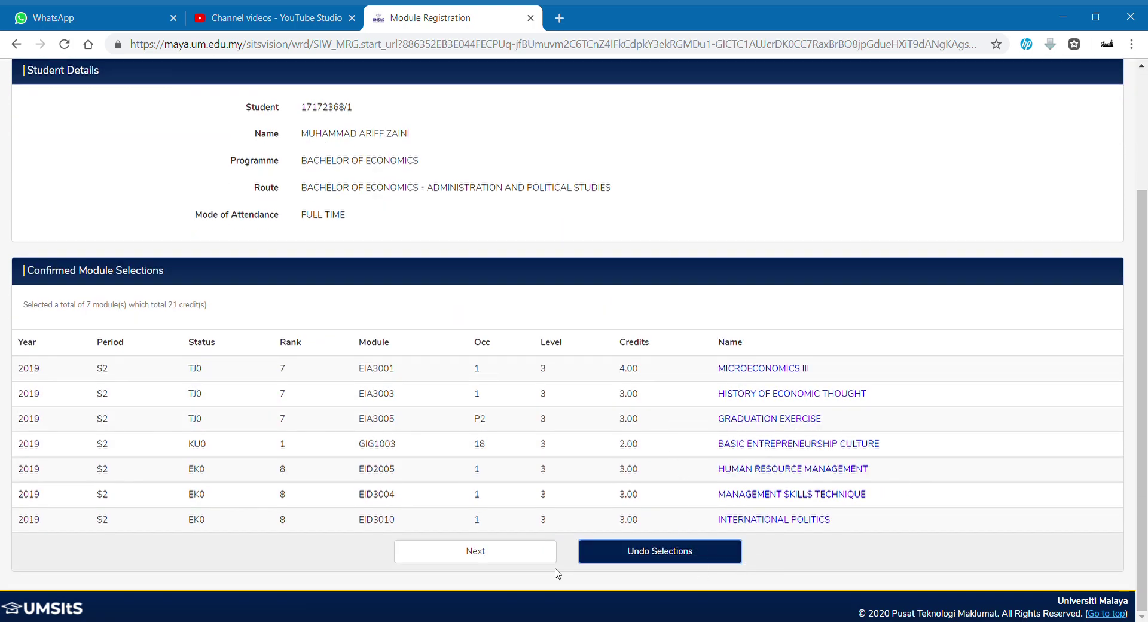
Review the RM 1,060.00 fees calculation and continue to the Enrolment Menu
click(494, 562)
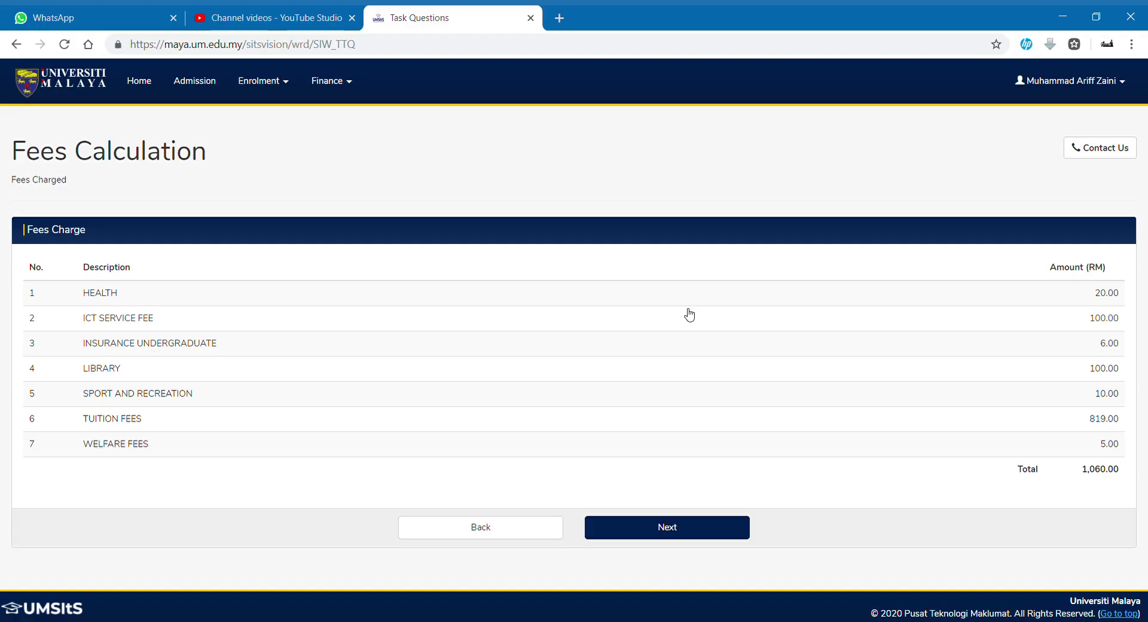
click(658, 525)
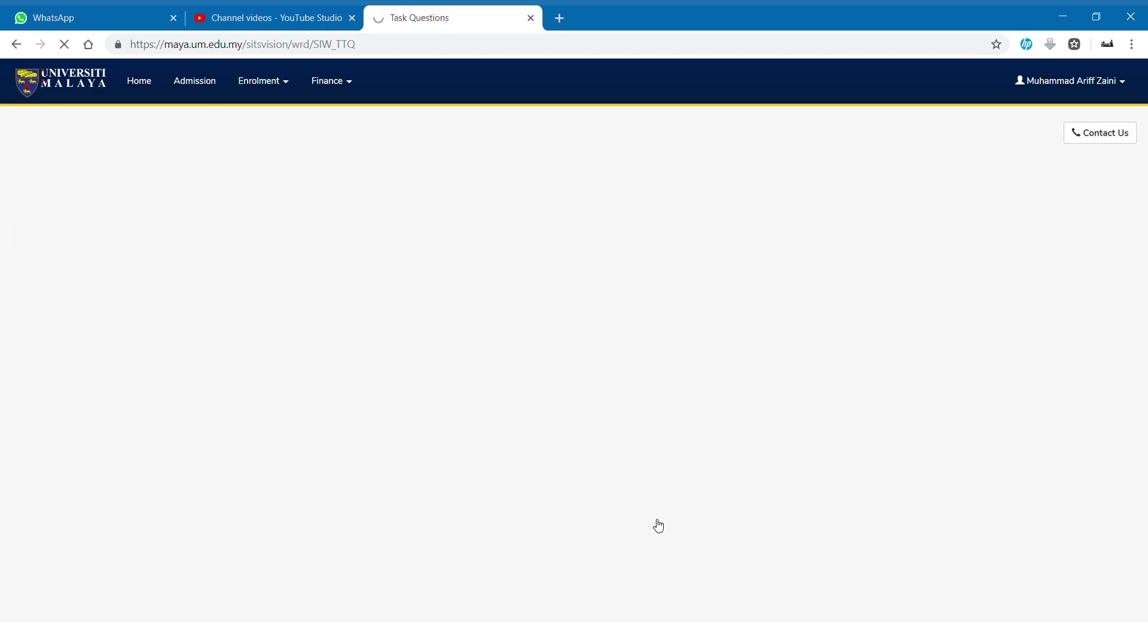
scroll(663, 478, down, 1)
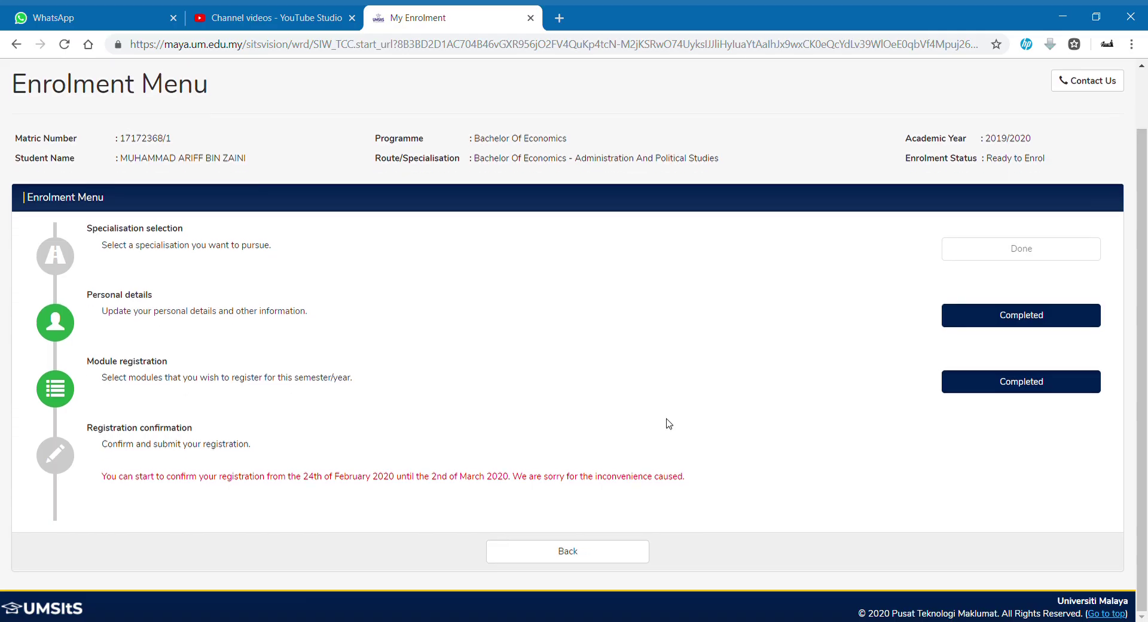
scroll(669, 423, up, 1)
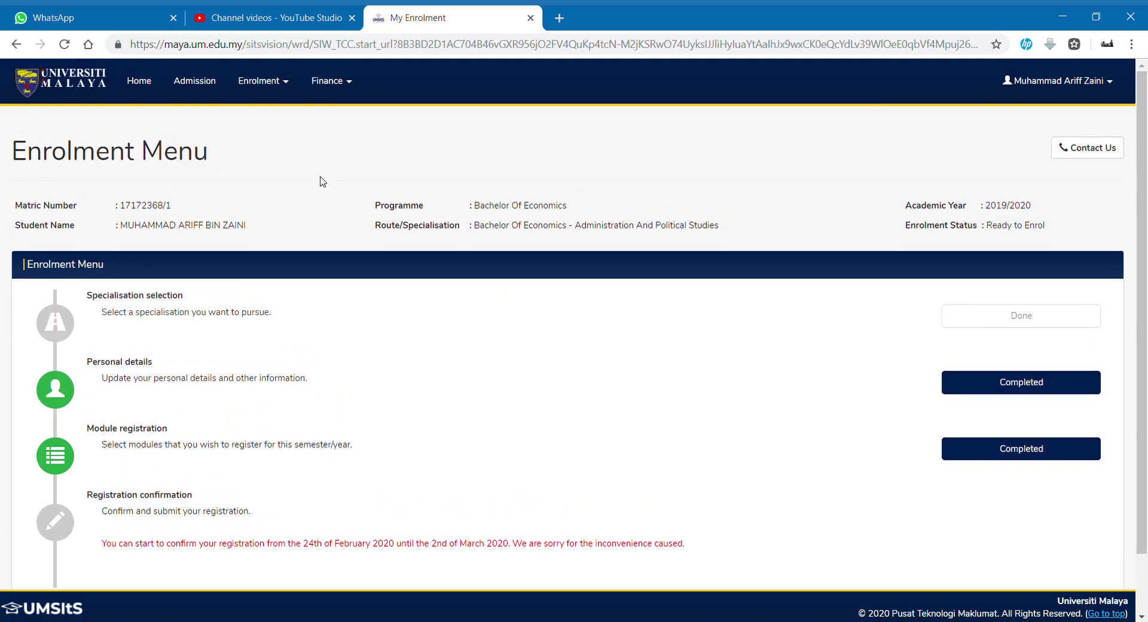
From the Home dashboard, open My Timetable via the Timetable tile, showing 10–16 Feb 2020
click(153, 96)
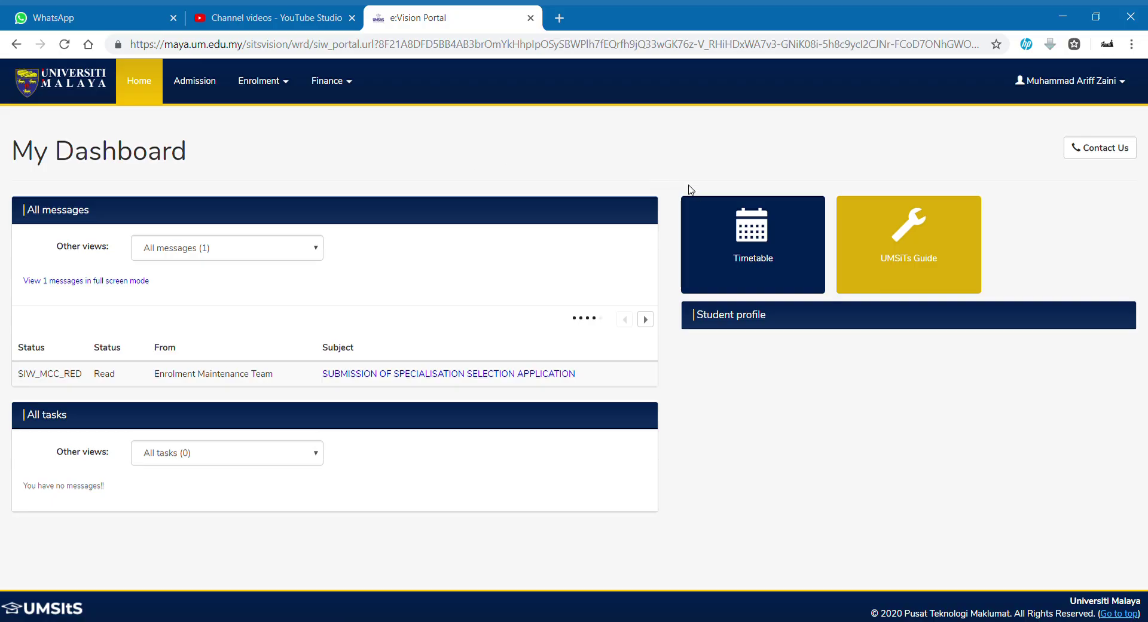
click(728, 227)
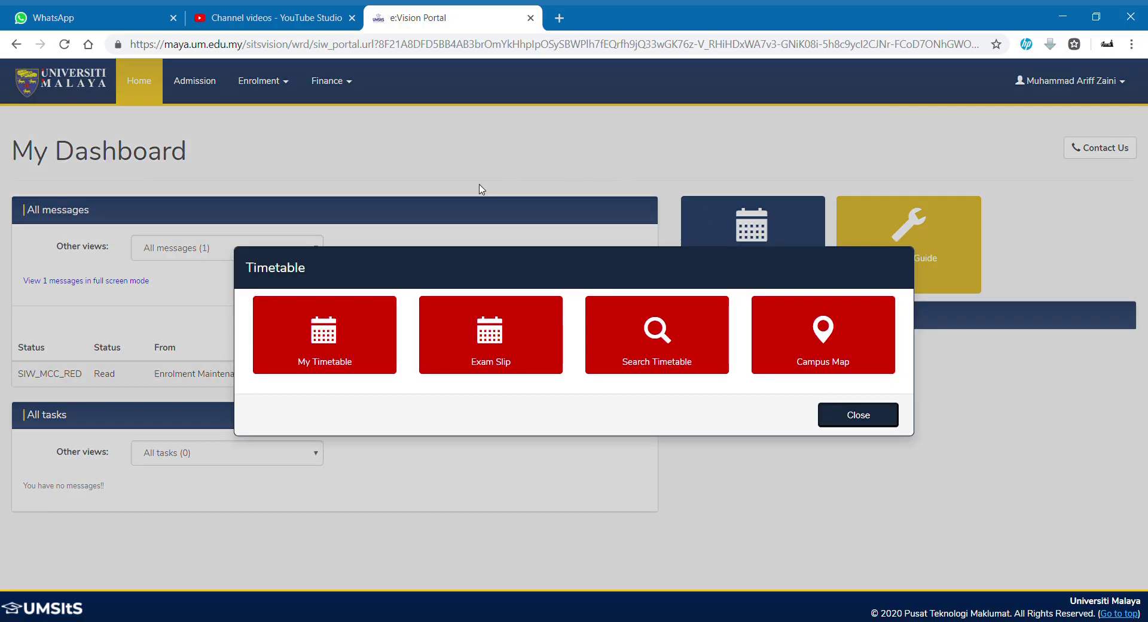
click(316, 337)
scroll(707, 264, down, 3)
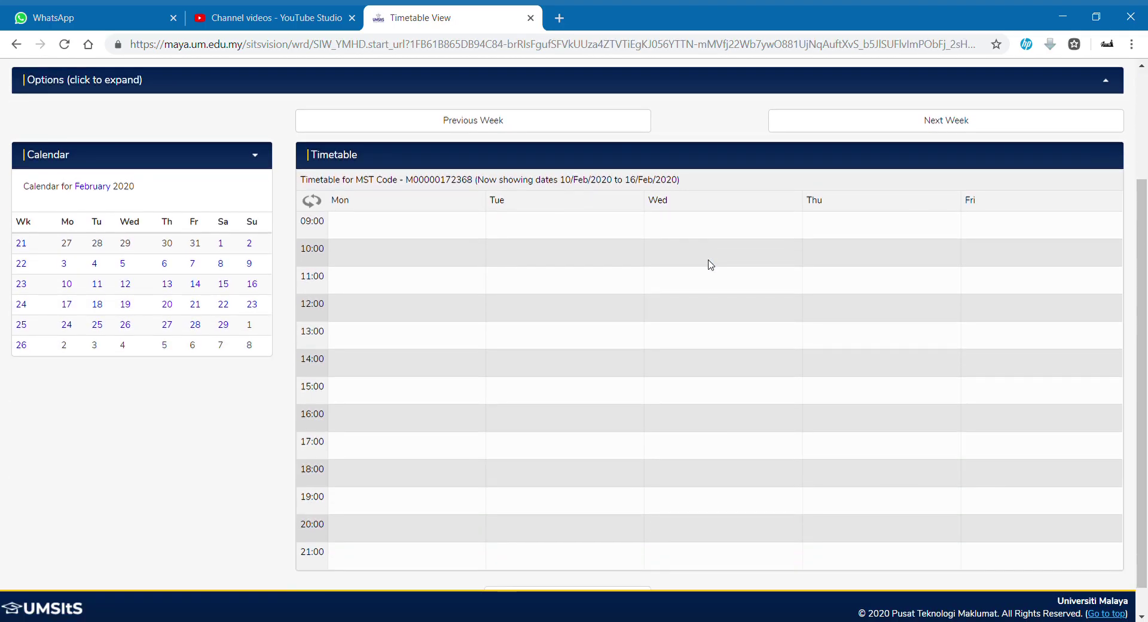
scroll(662, 155, up, 3)
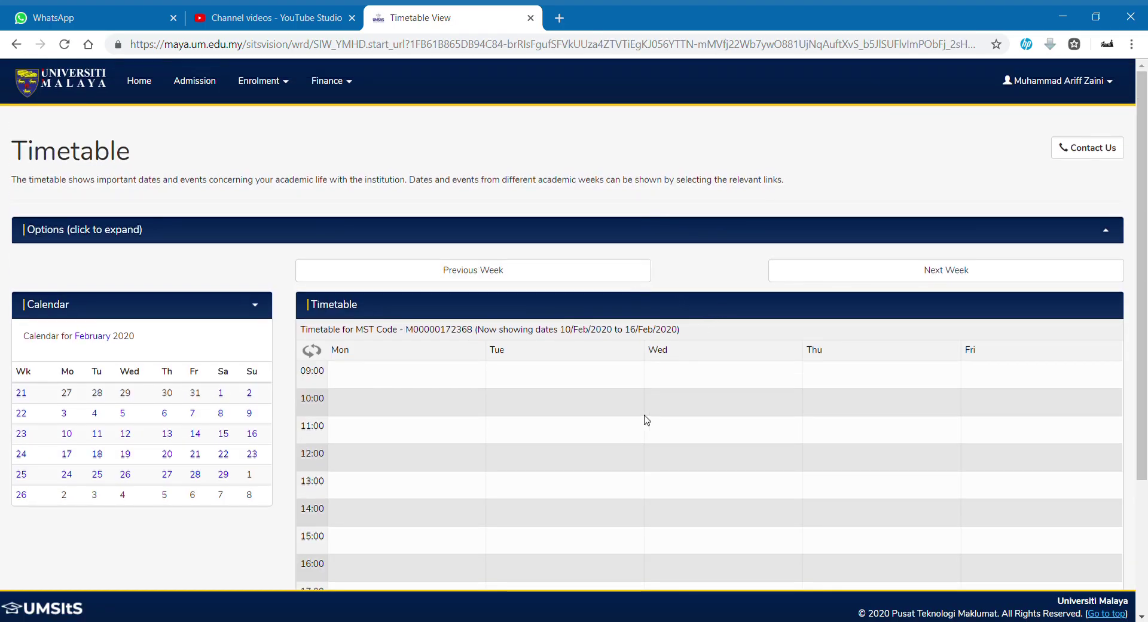
scroll(648, 418, down, 3)
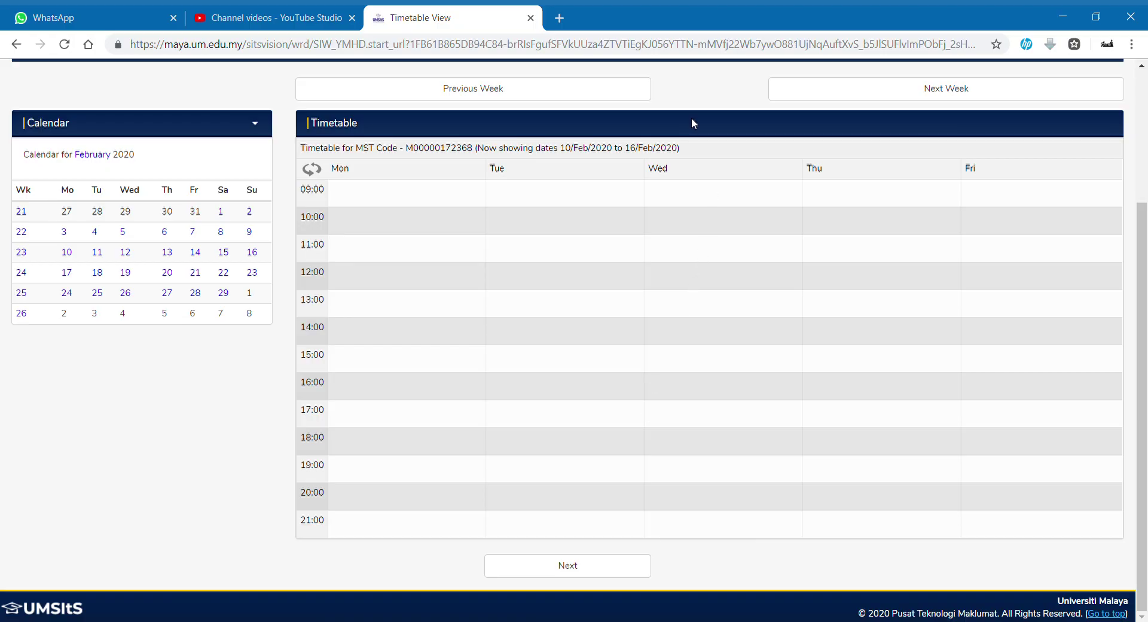
Move to 17–23 Feb 2020 and view EIA3001, EID3010, EID3004, EIA3003, GIG1003, EID2005 details
click(818, 93)
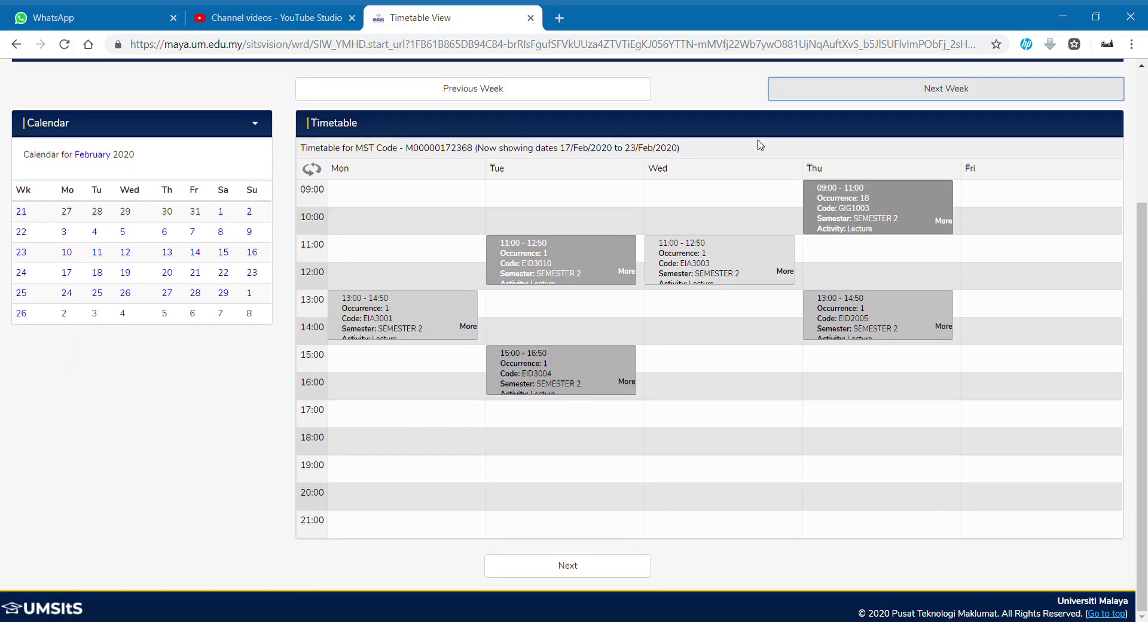
click(470, 330)
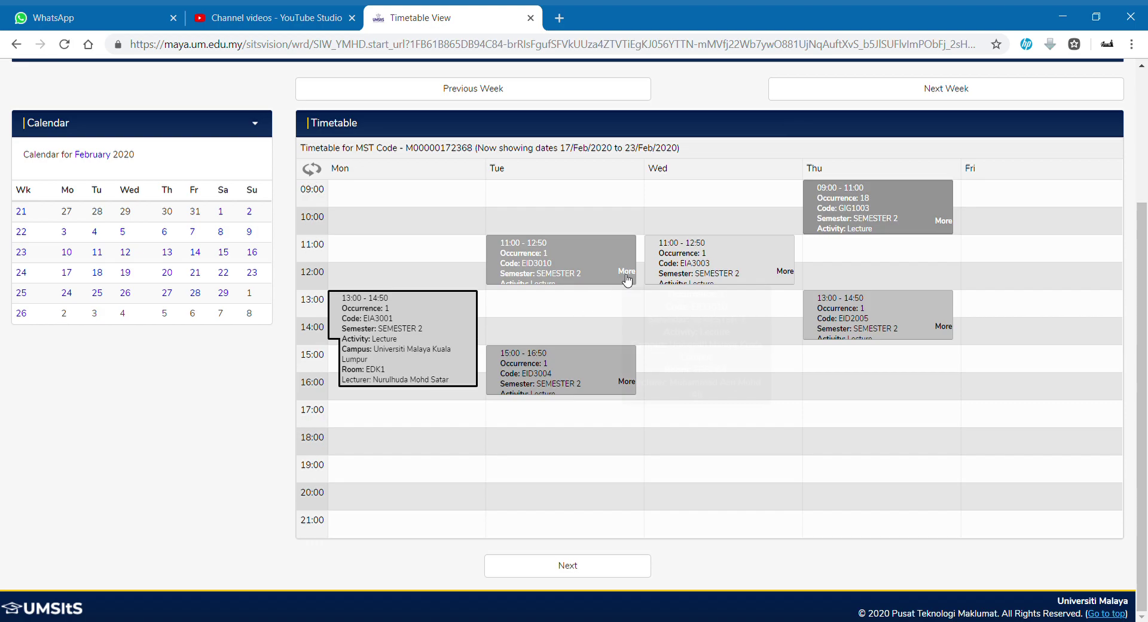
mouse_move(626, 270)
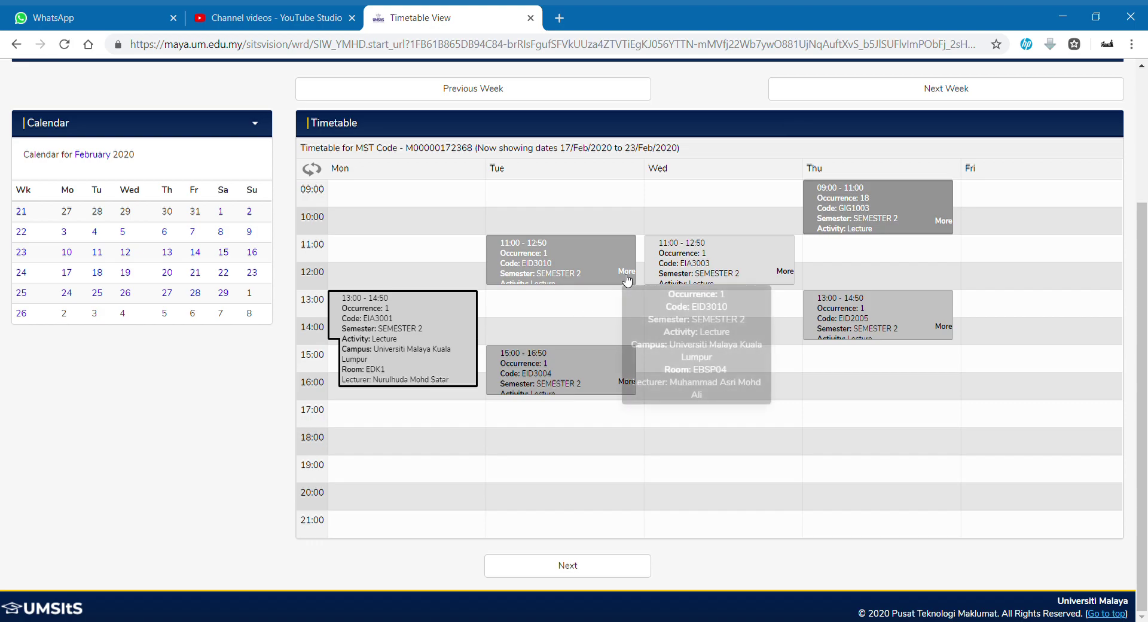
click(626, 278)
click(631, 385)
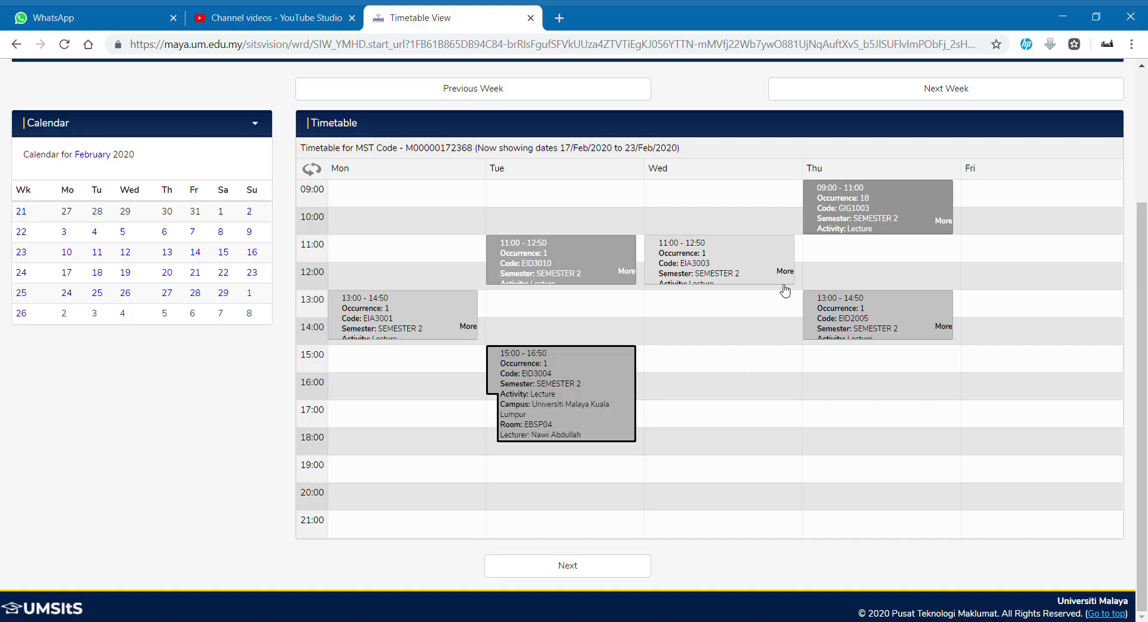
mouse_move(784, 271)
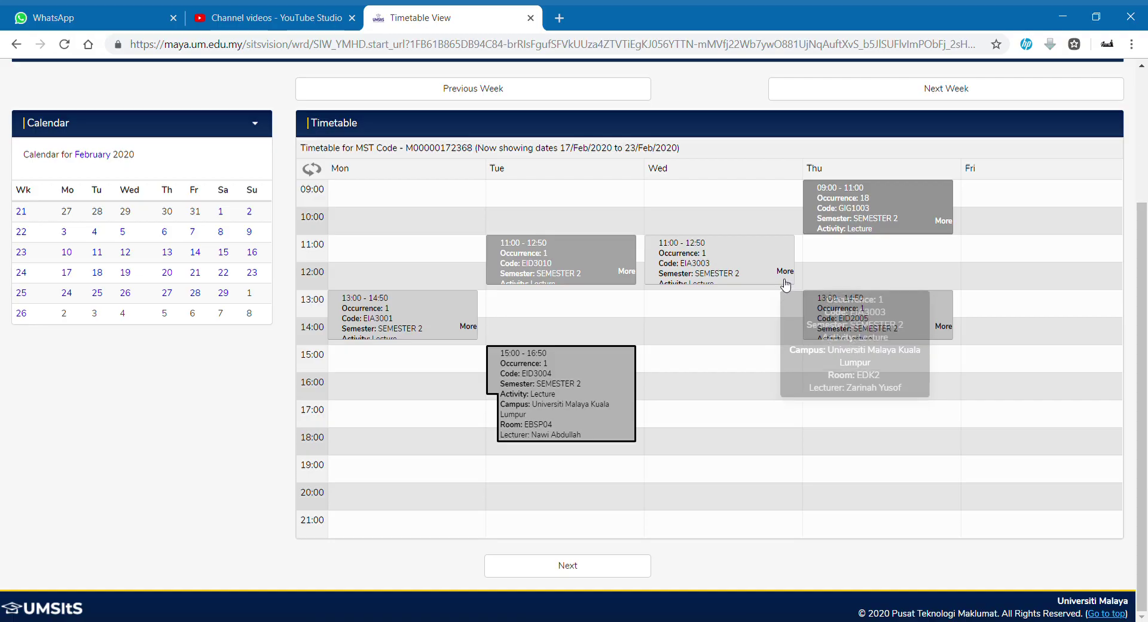
click(784, 280)
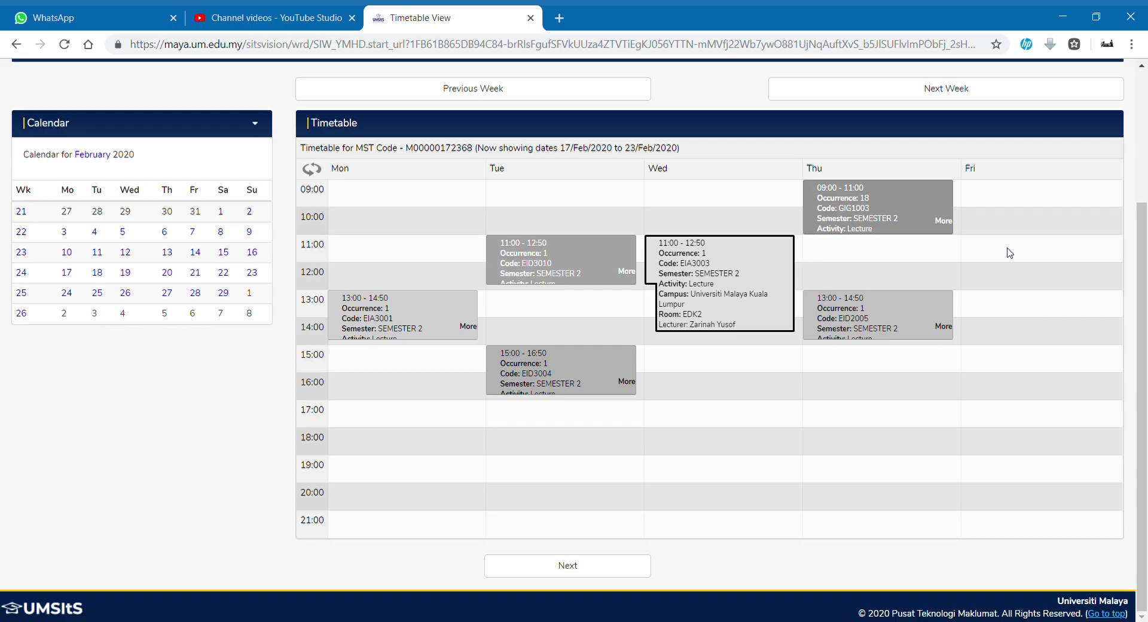
click(950, 229)
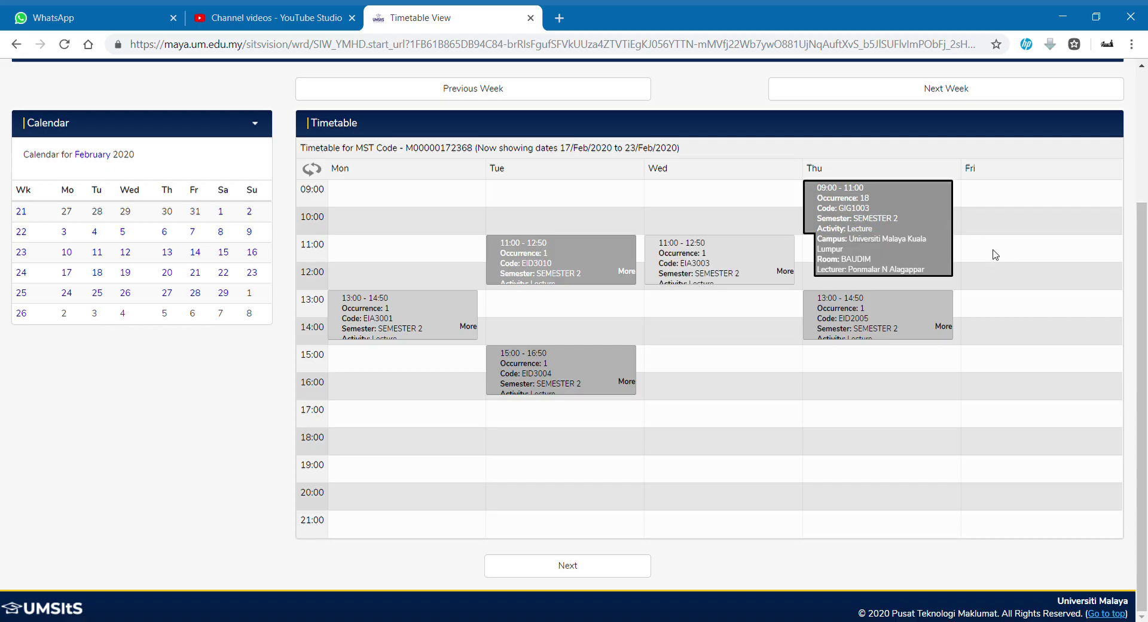
click(944, 327)
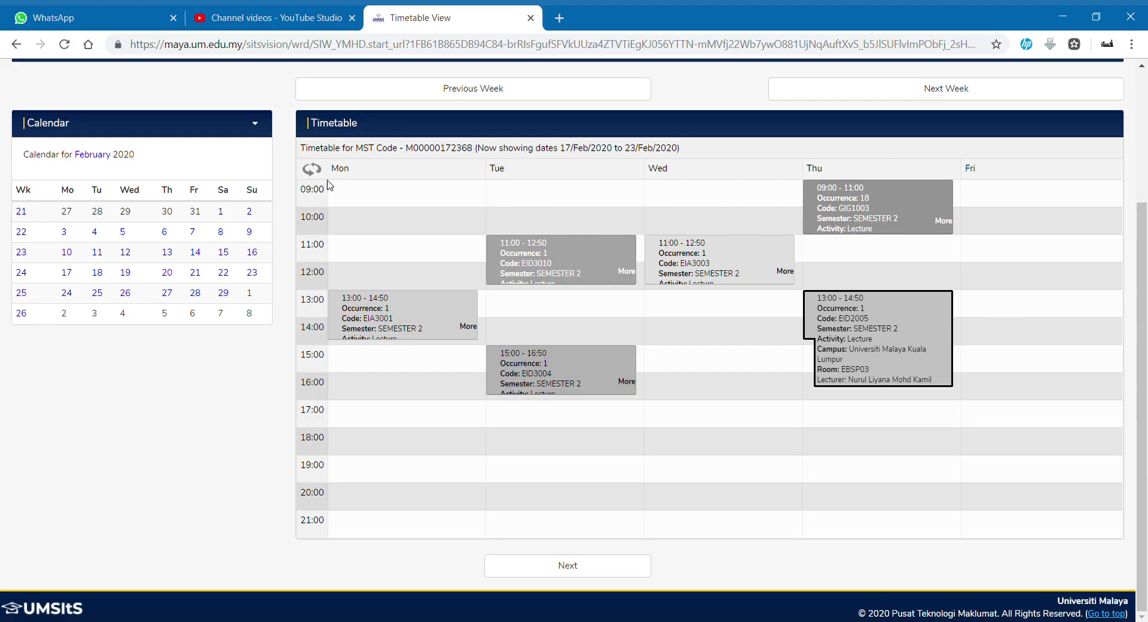
Switch the timetable to list view and expand the Tuesday, Wednesday and Thursday sections
click(312, 169)
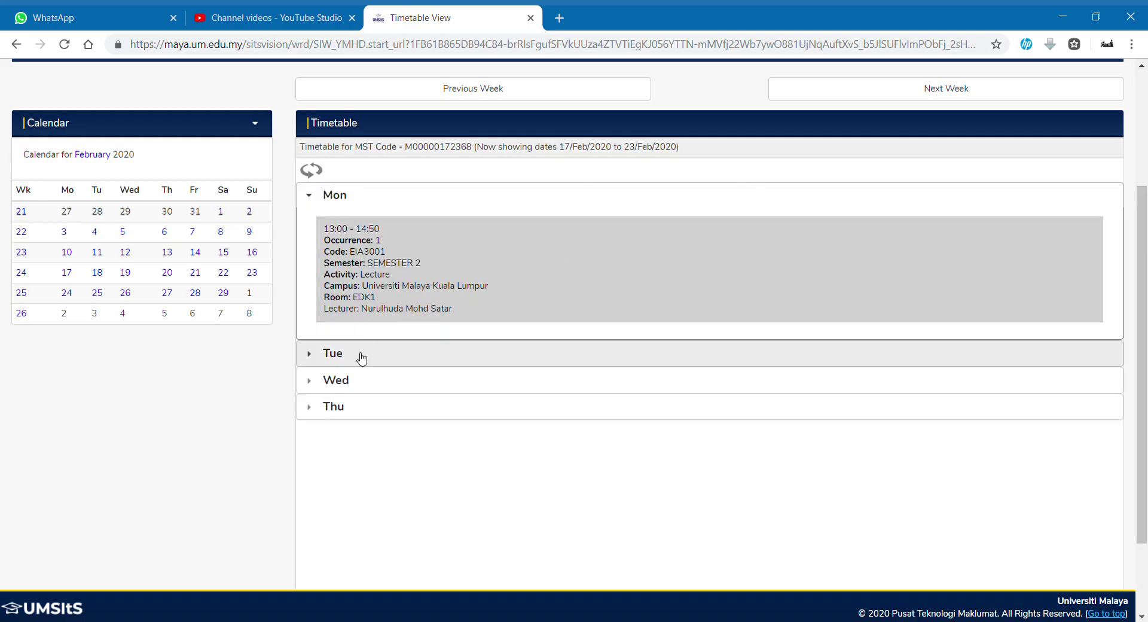
click(332, 358)
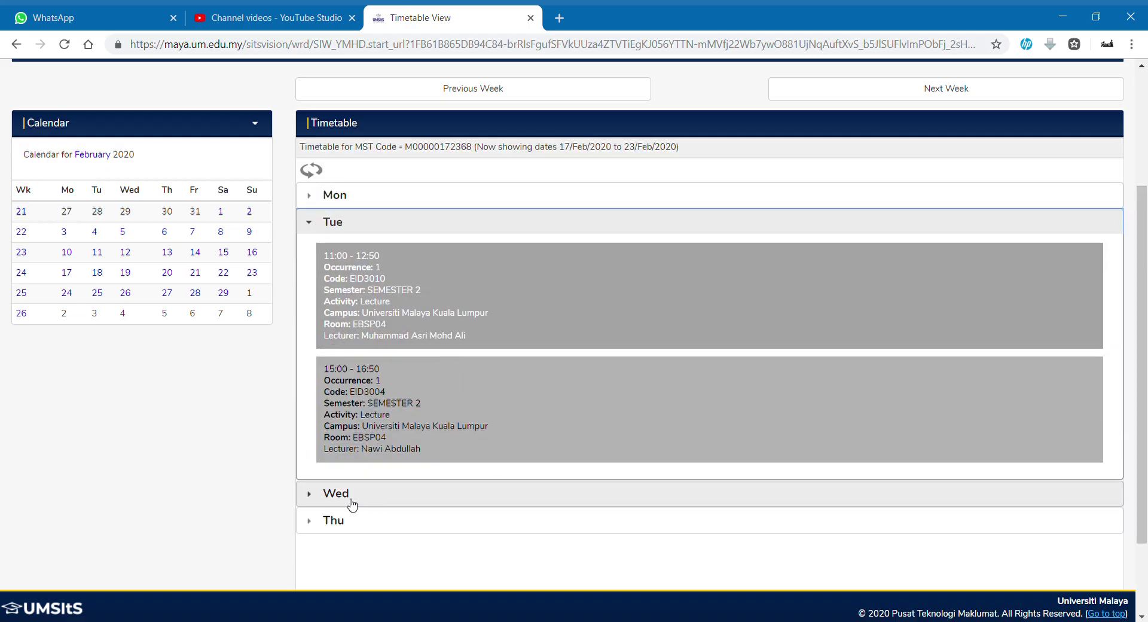
click(350, 499)
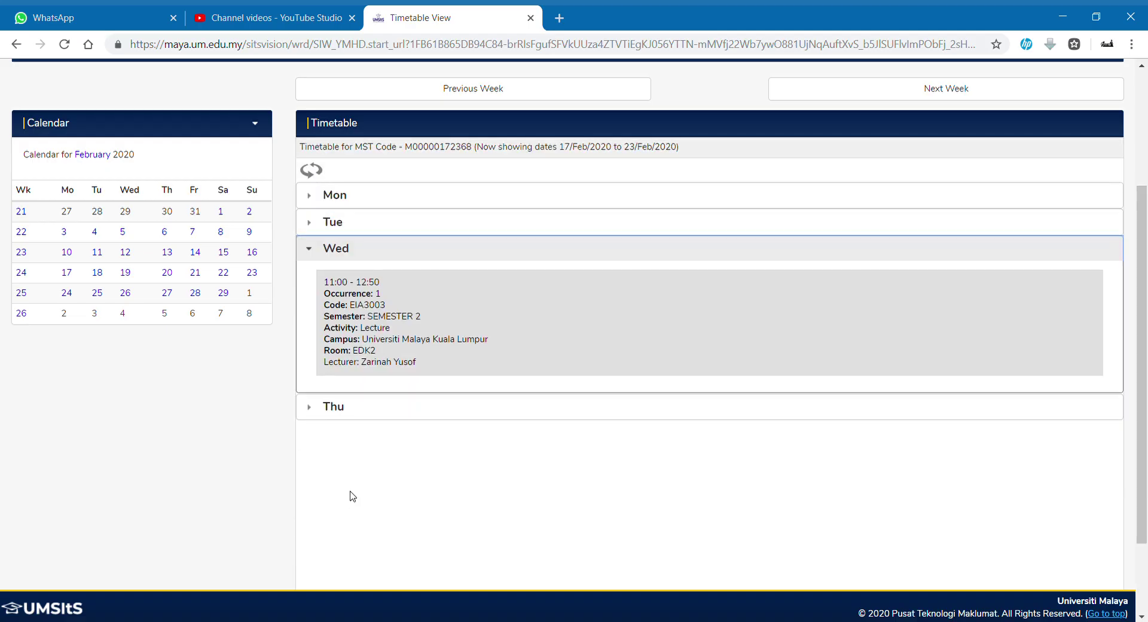
click(354, 413)
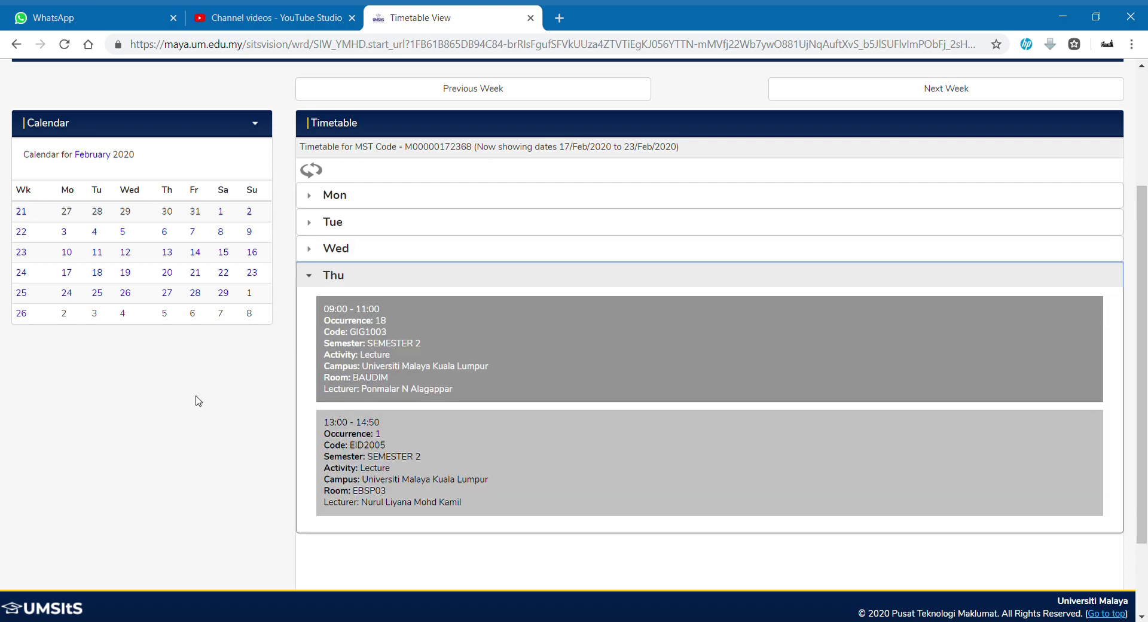